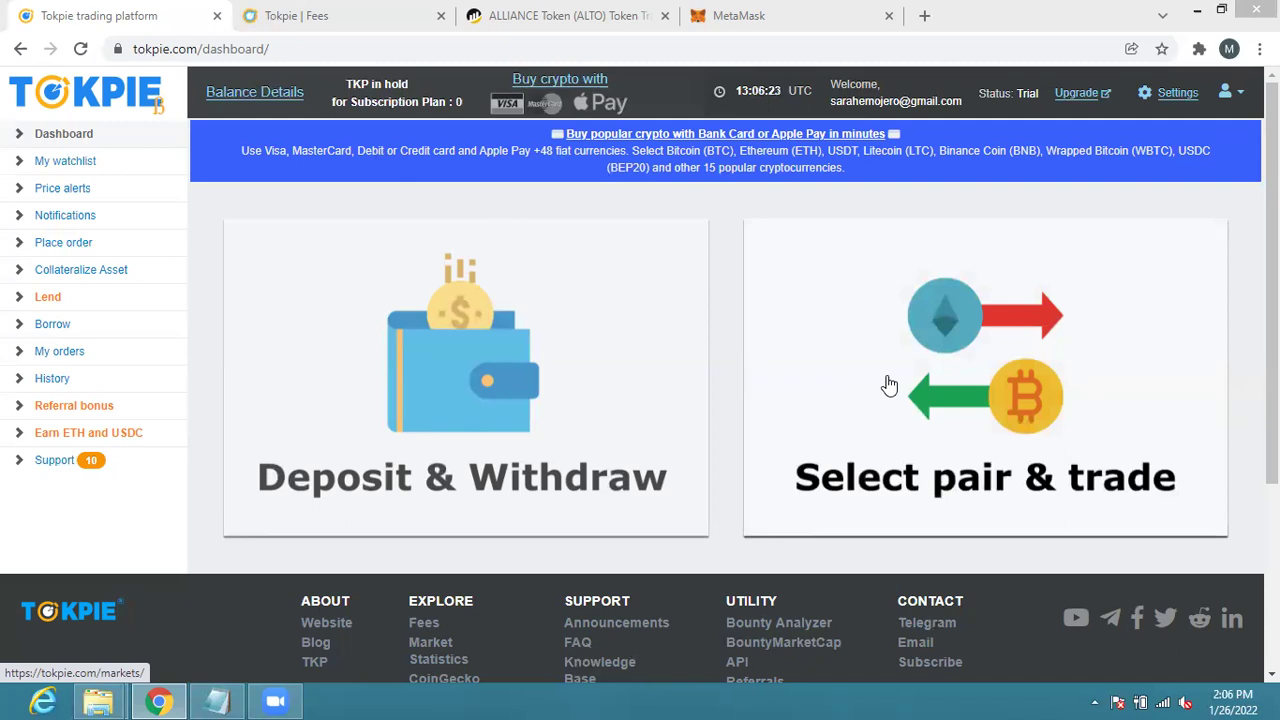
Step: Open Balance Details and hide zero balances, leaving ALLIANCE Token ($13.84) and Tether USD ($2.66)
{"action": "left_click", "coordinate": [256, 100]}
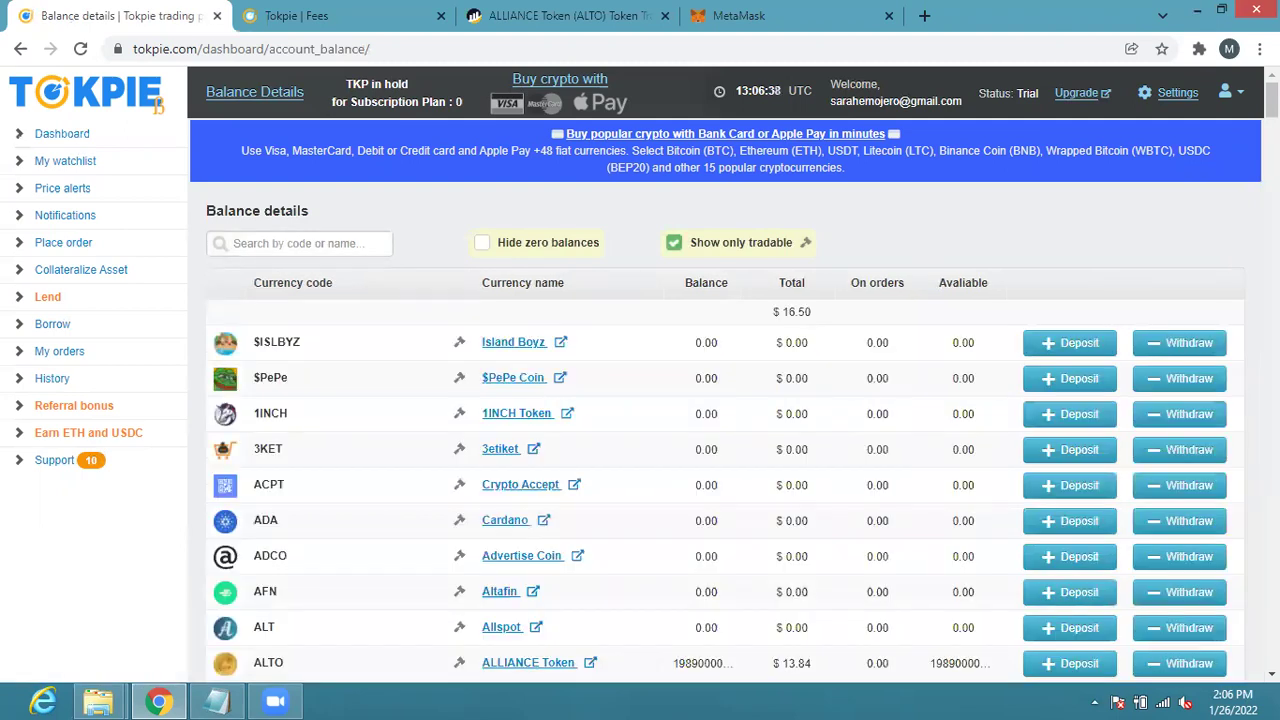
{"action": "scroll", "coordinate": [636, 375], "scroll_direction": "down", "scroll_amount": 3}
{"action": "scroll", "coordinate": [652, 300], "scroll_direction": "down", "scroll_amount": 1}
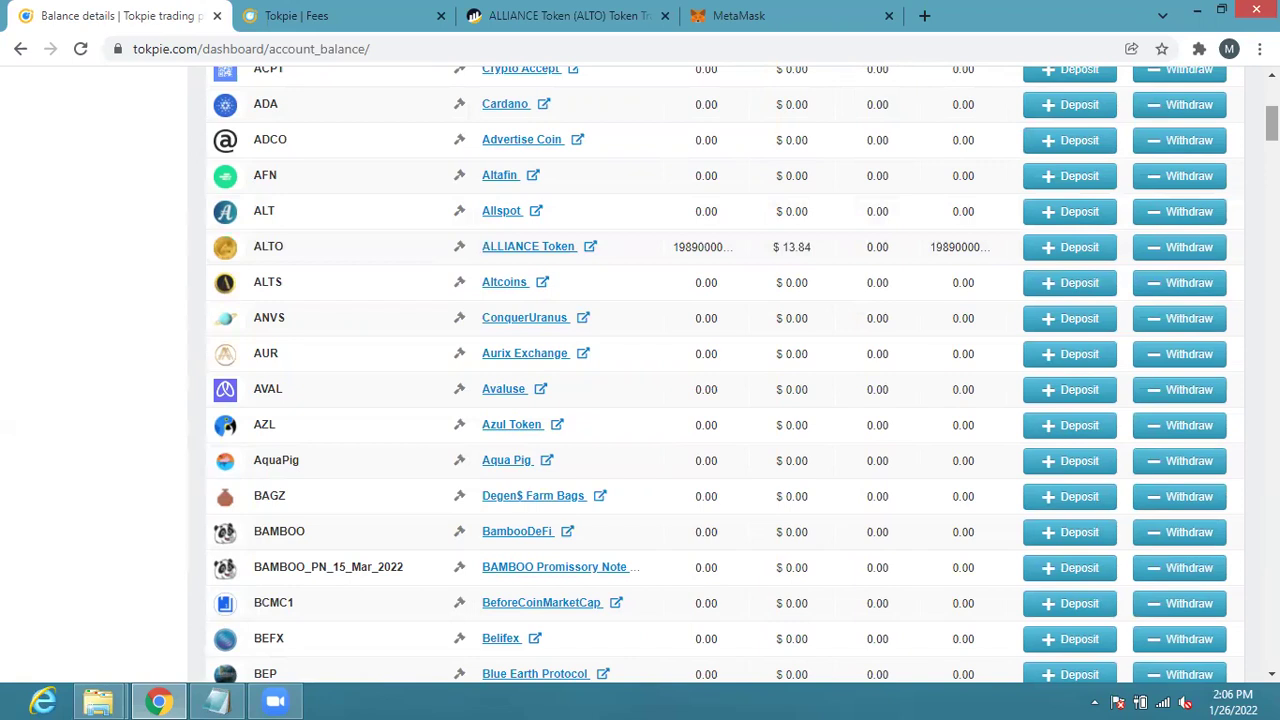
{"action": "scroll", "coordinate": [648, 375], "scroll_direction": "up", "scroll_amount": 3}
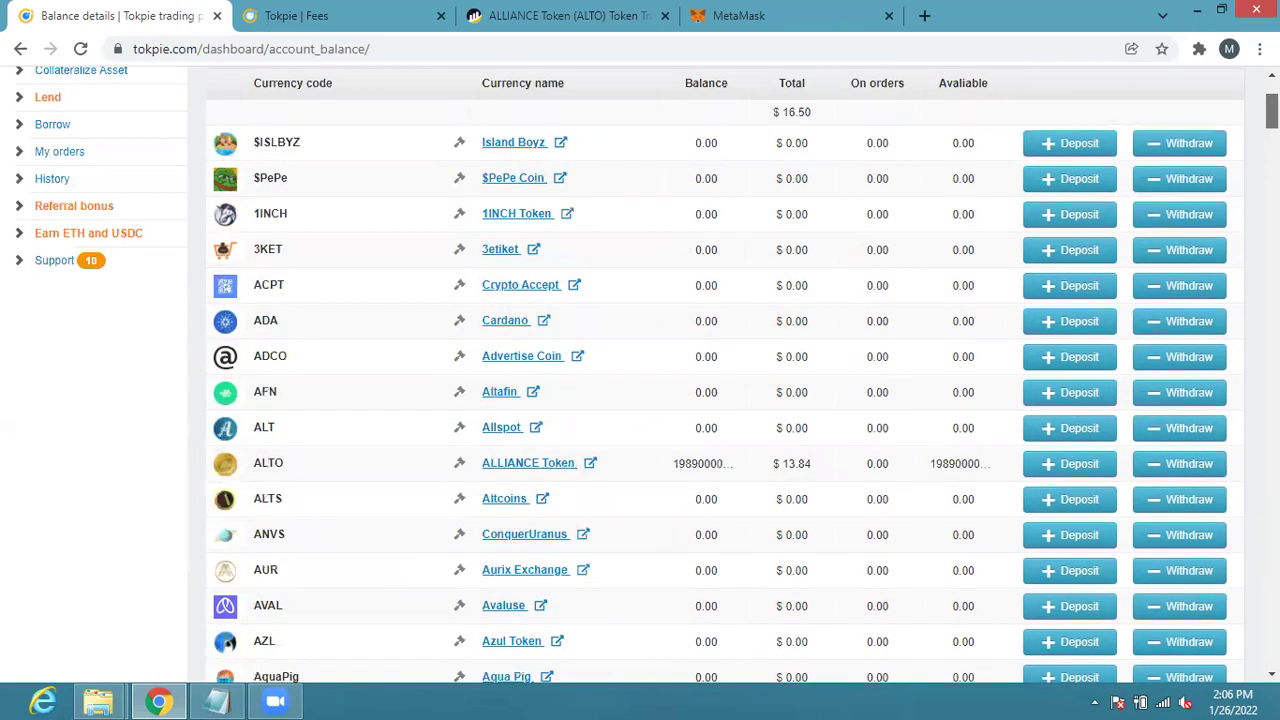
{"action": "scroll", "coordinate": [725, 372], "scroll_direction": "up", "scroll_amount": 3}
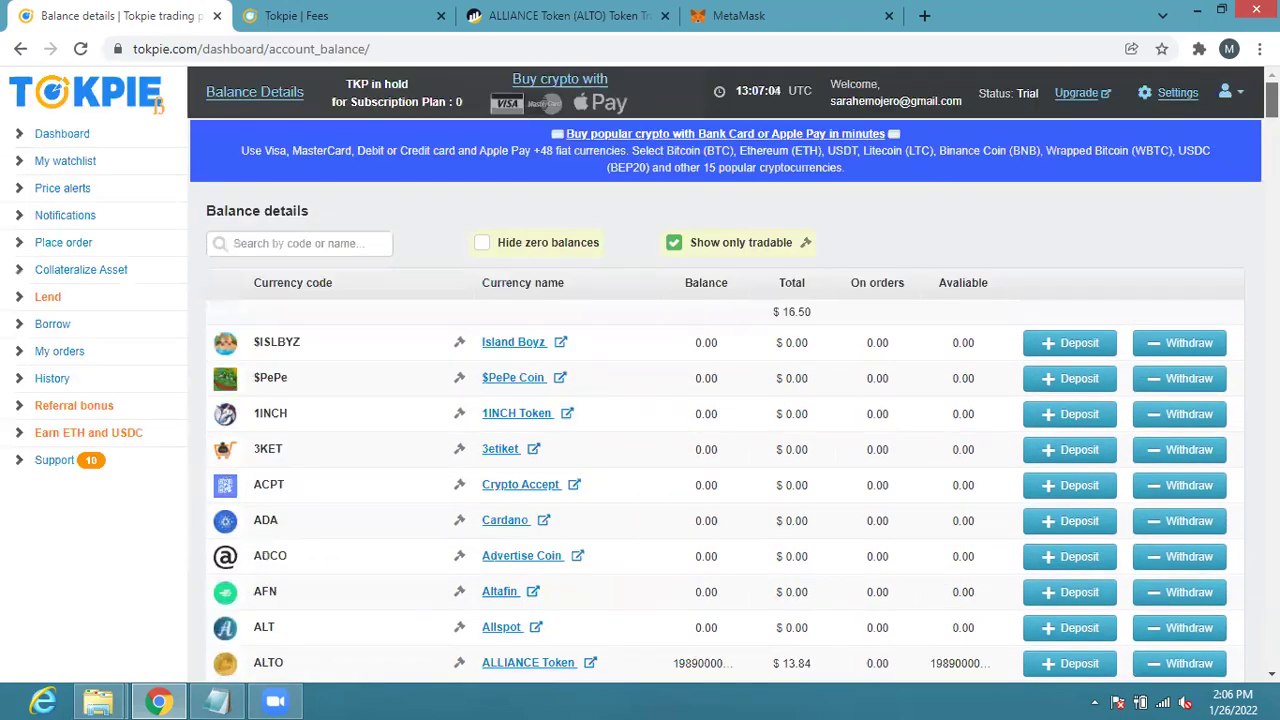
{"action": "left_click", "coordinate": [482, 244]}
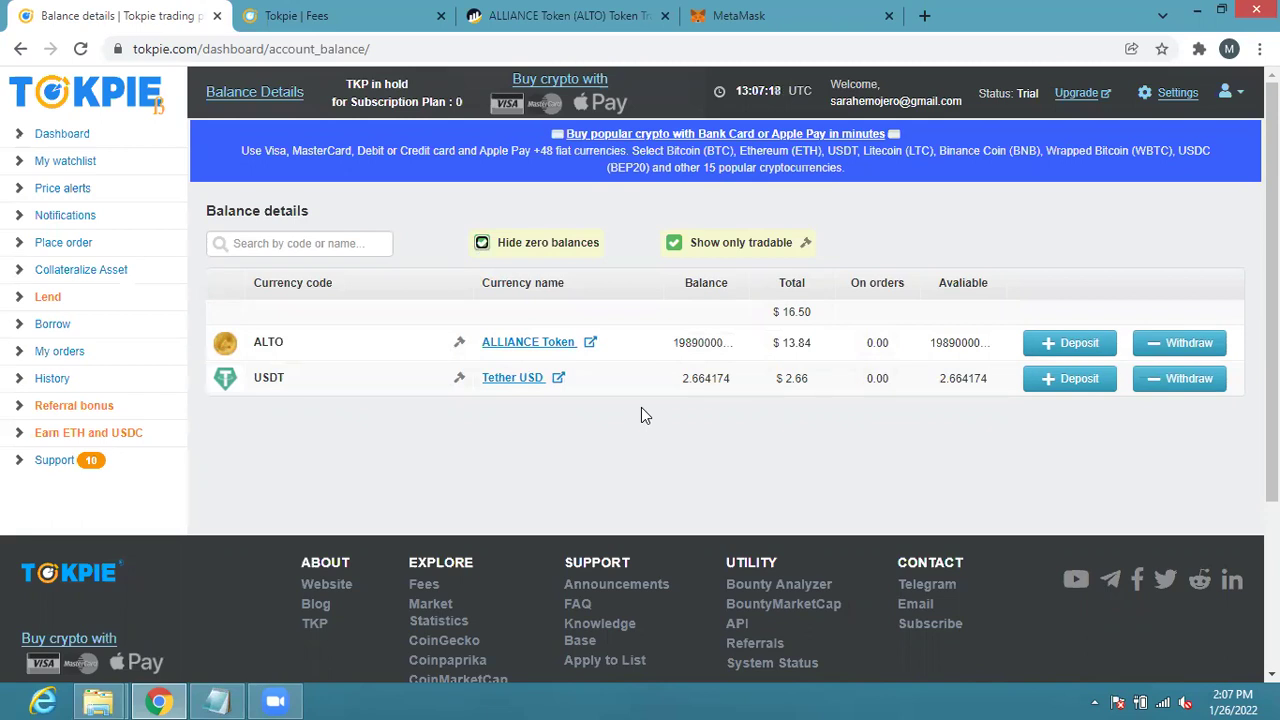
{"action": "left_click", "coordinate": [1061, 350]}
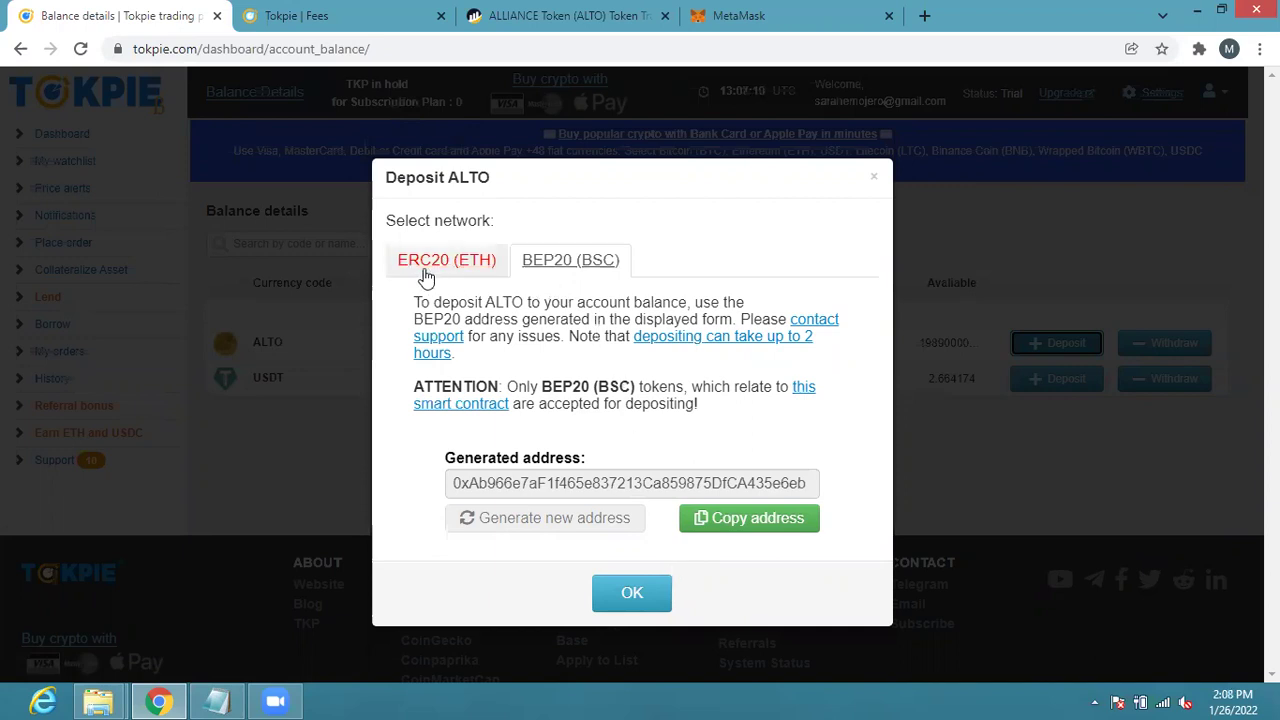
{"action": "left_click", "coordinate": [633, 595]}
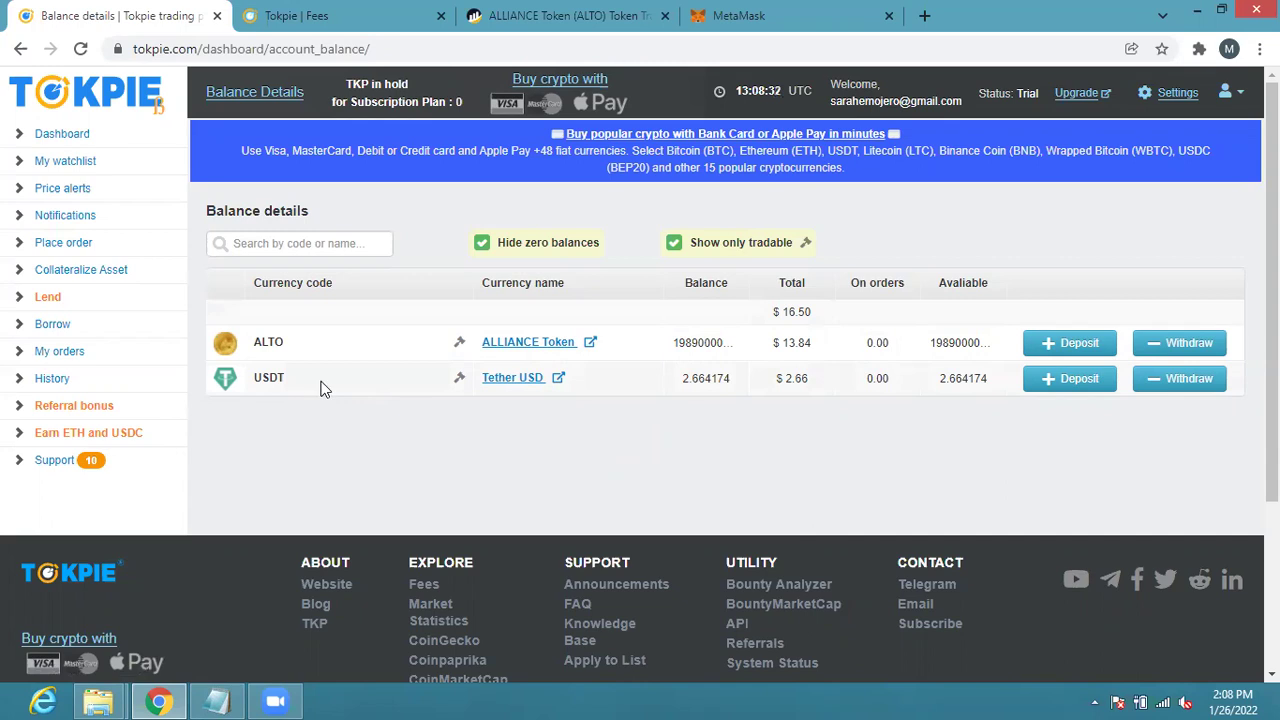
{"action": "left_click", "coordinate": [1070, 378]}
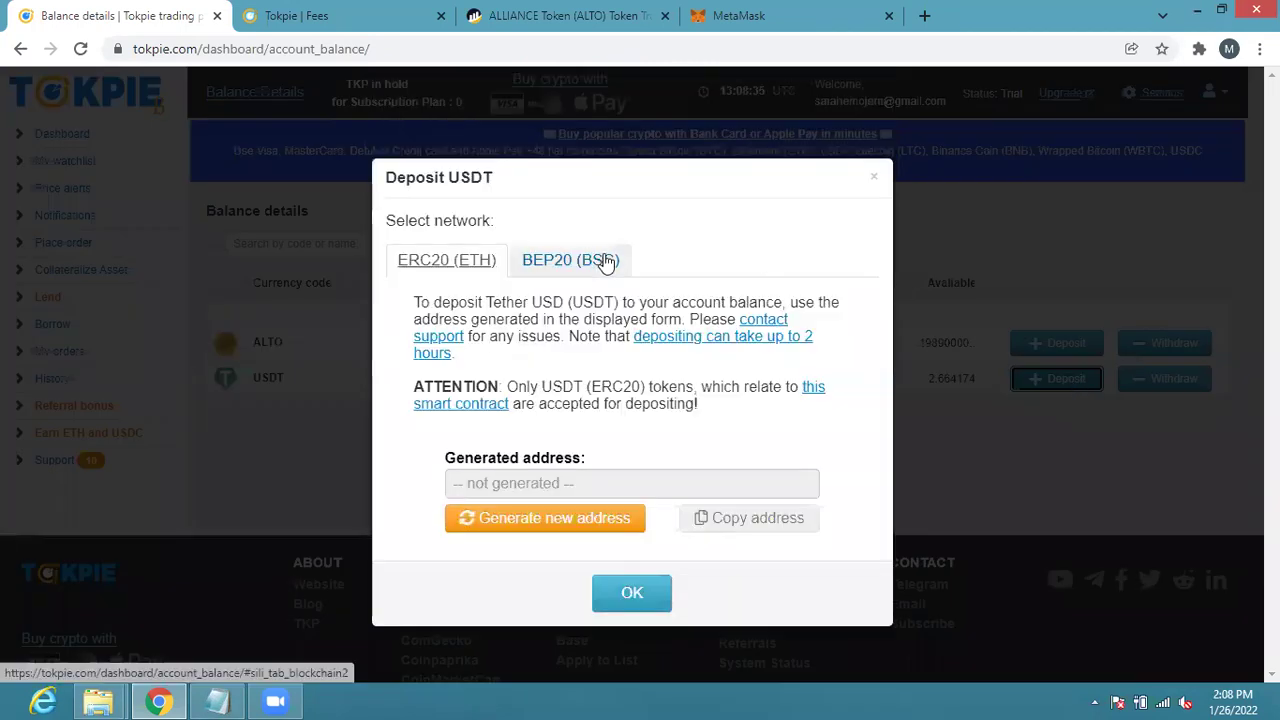
{"action": "left_click", "coordinate": [572, 260]}
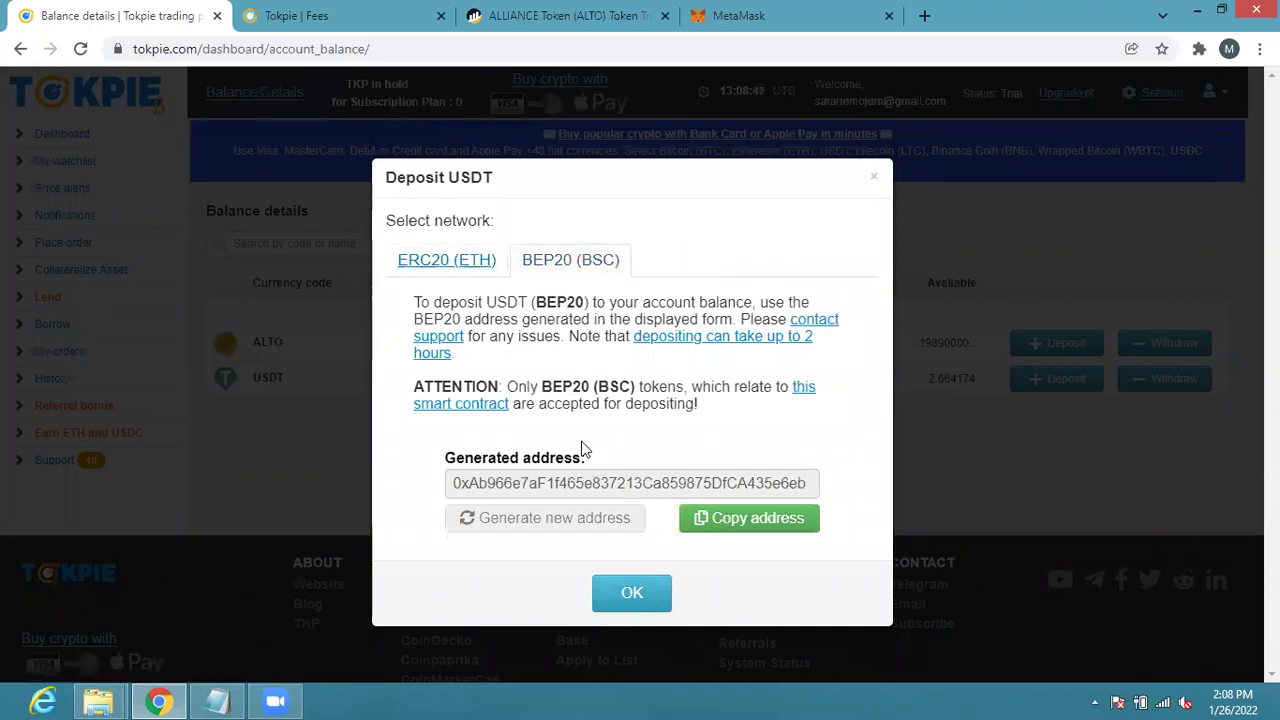
{"action": "left_click", "coordinate": [634, 596]}
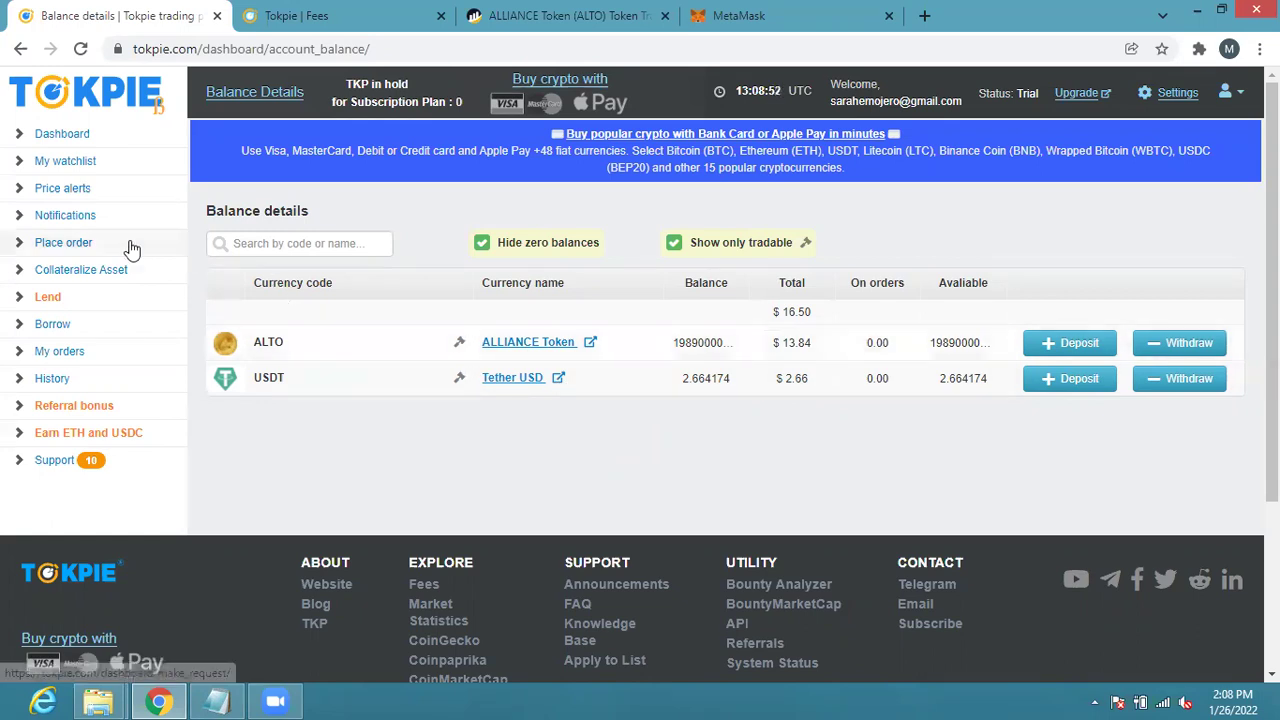
Step: On the order page, choose ALTO as the base currency and USDT as the quote currency
{"action": "left_click", "coordinate": [76, 252]}
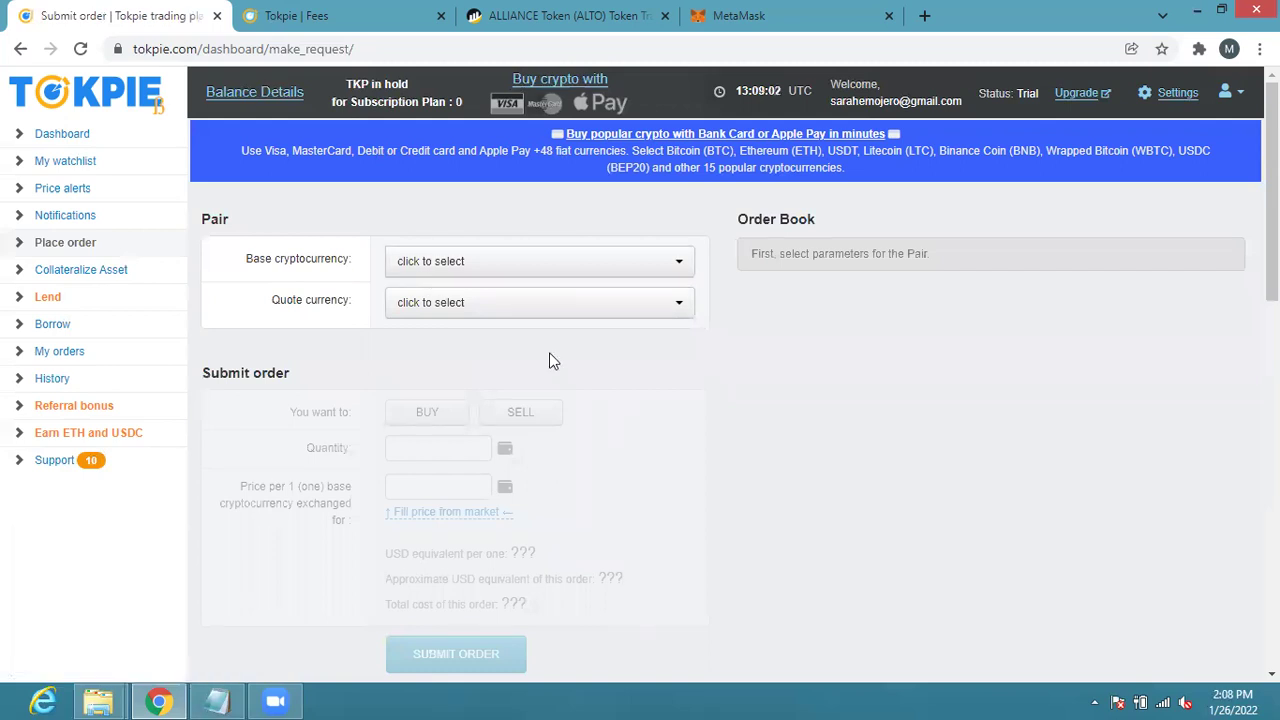
{"action": "left_click", "coordinate": [668, 262]}
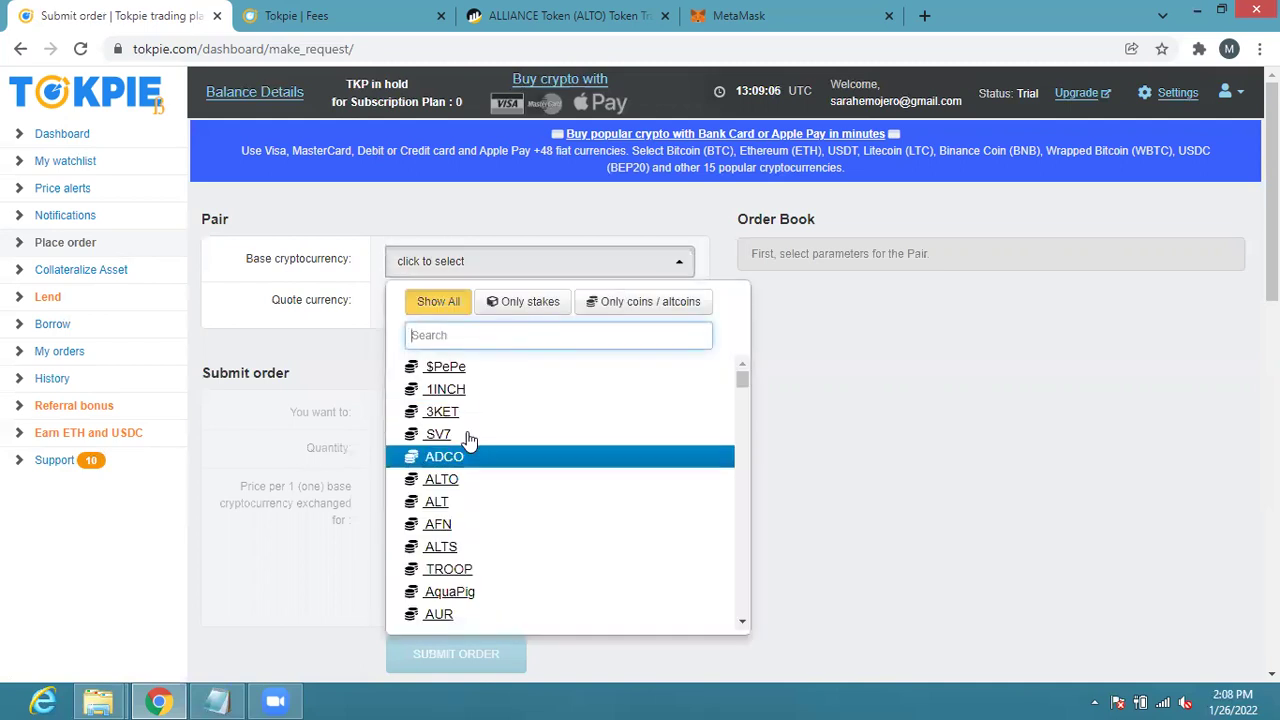
{"action": "key", "text": "Down"}
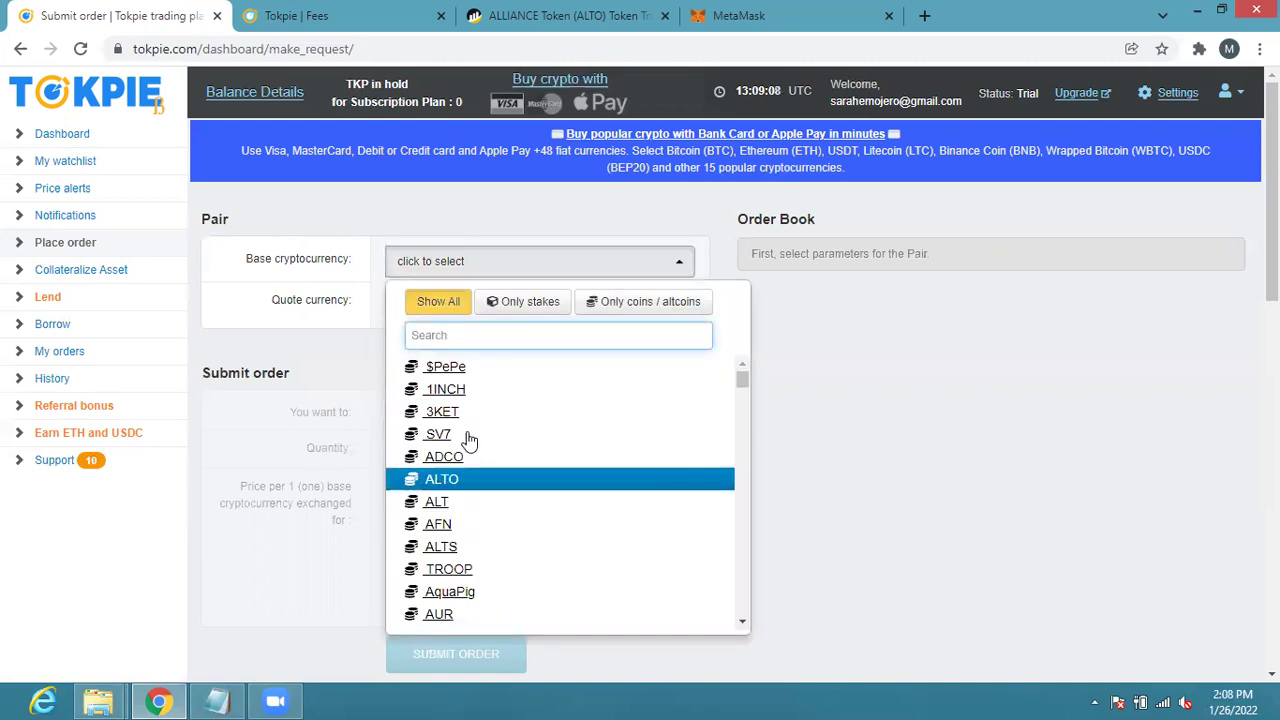
{"action": "key", "text": "Return"}
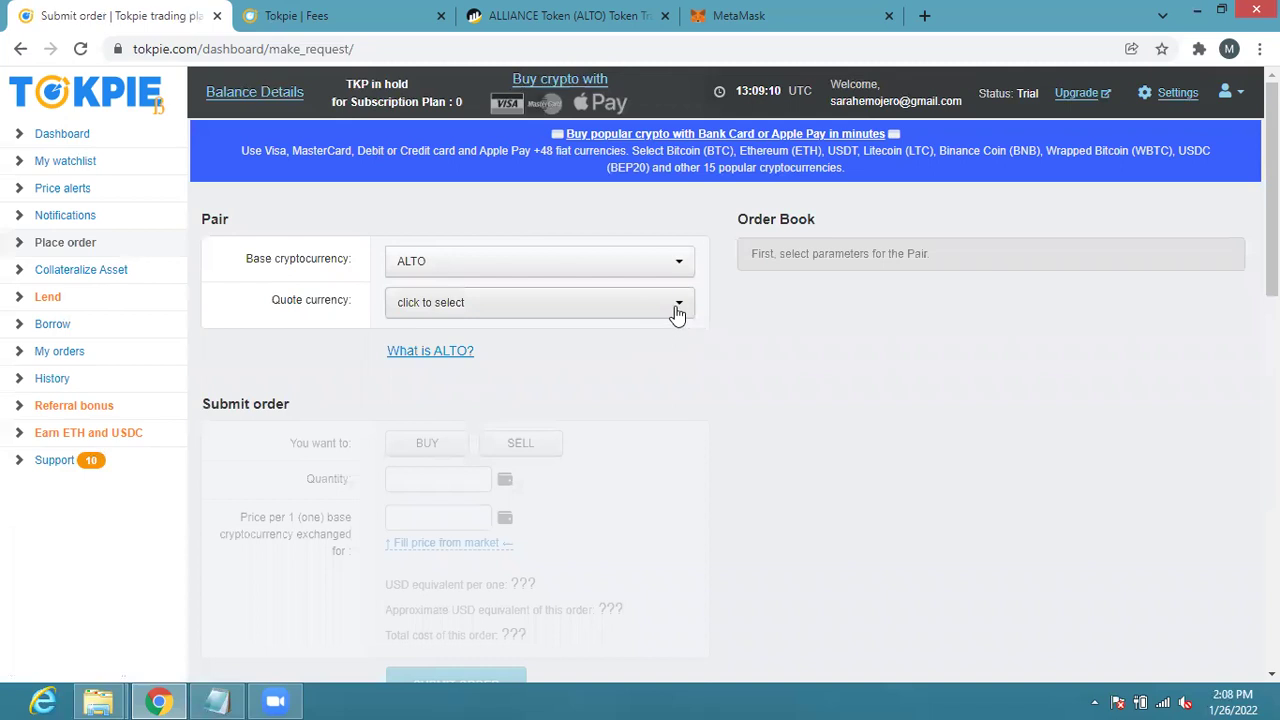
{"action": "left_click", "coordinate": [677, 313]}
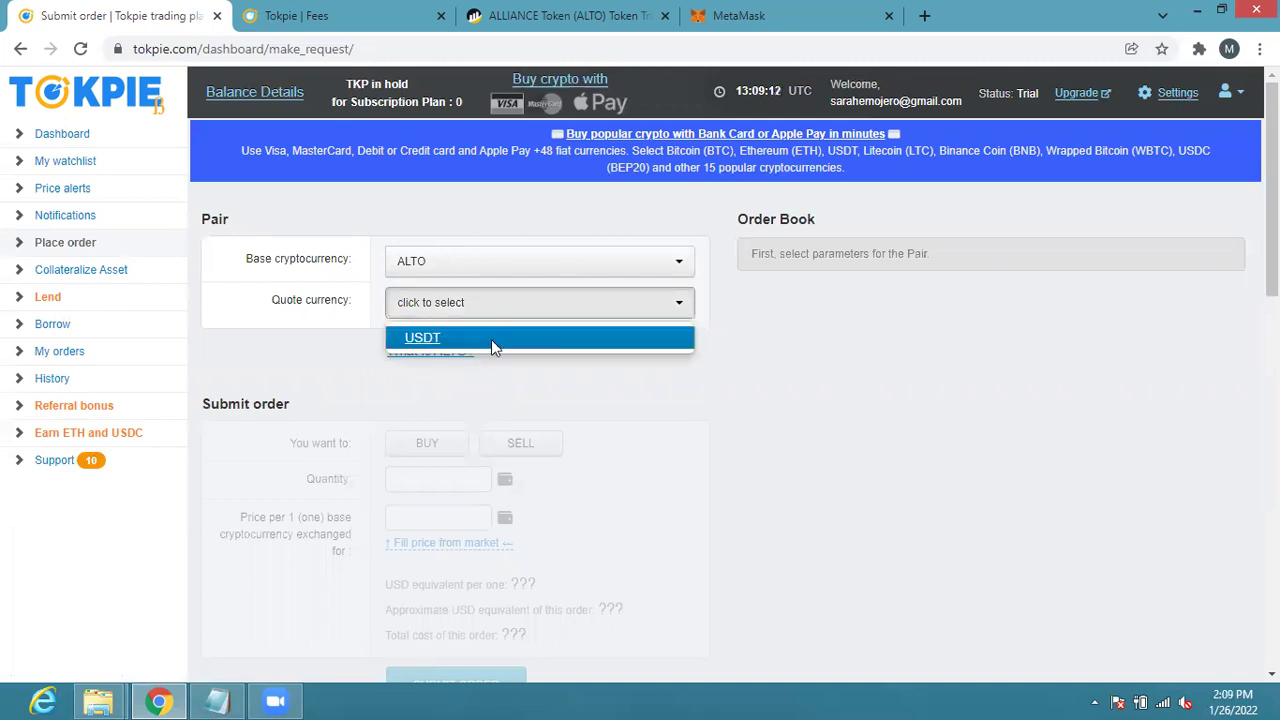
{"action": "left_click", "coordinate": [491, 342]}
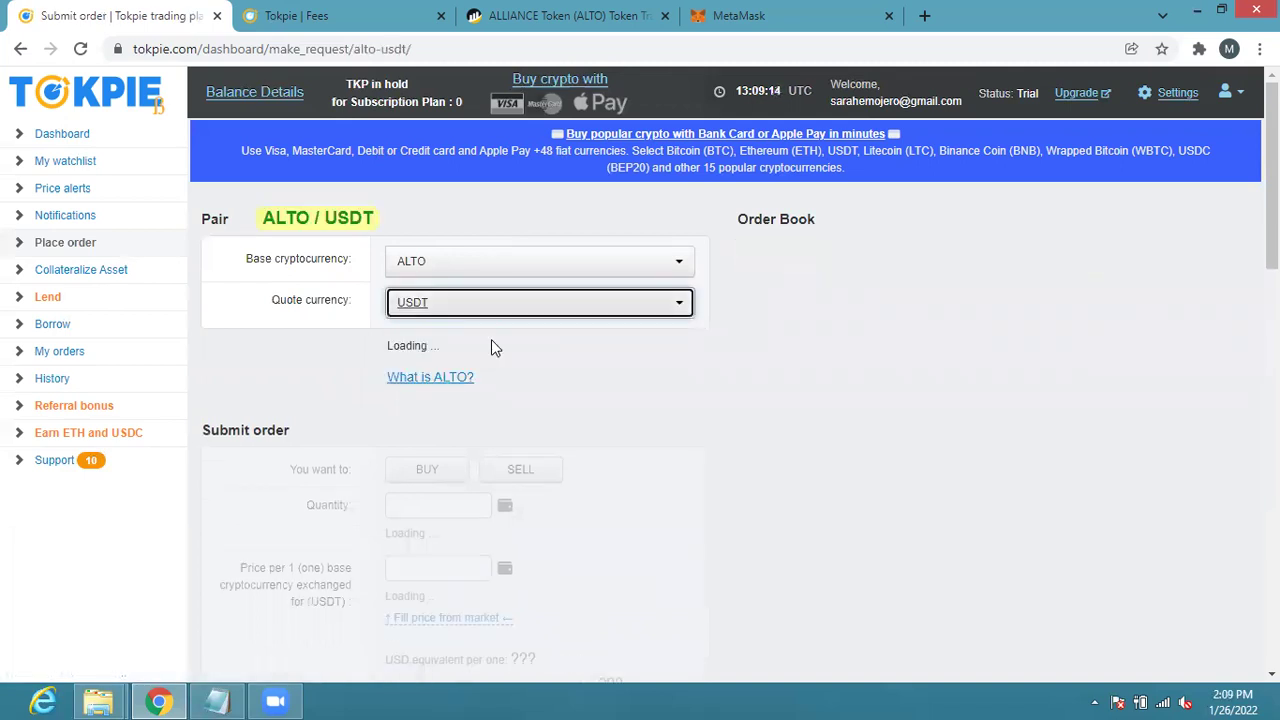
Step: Set up a buy of 30000000 ALTO at the market price of 0.00000007 USDT, totalling 2.1 USDT
{"action": "scroll", "coordinate": [491, 260], "scroll_direction": "down", "scroll_amount": 3}
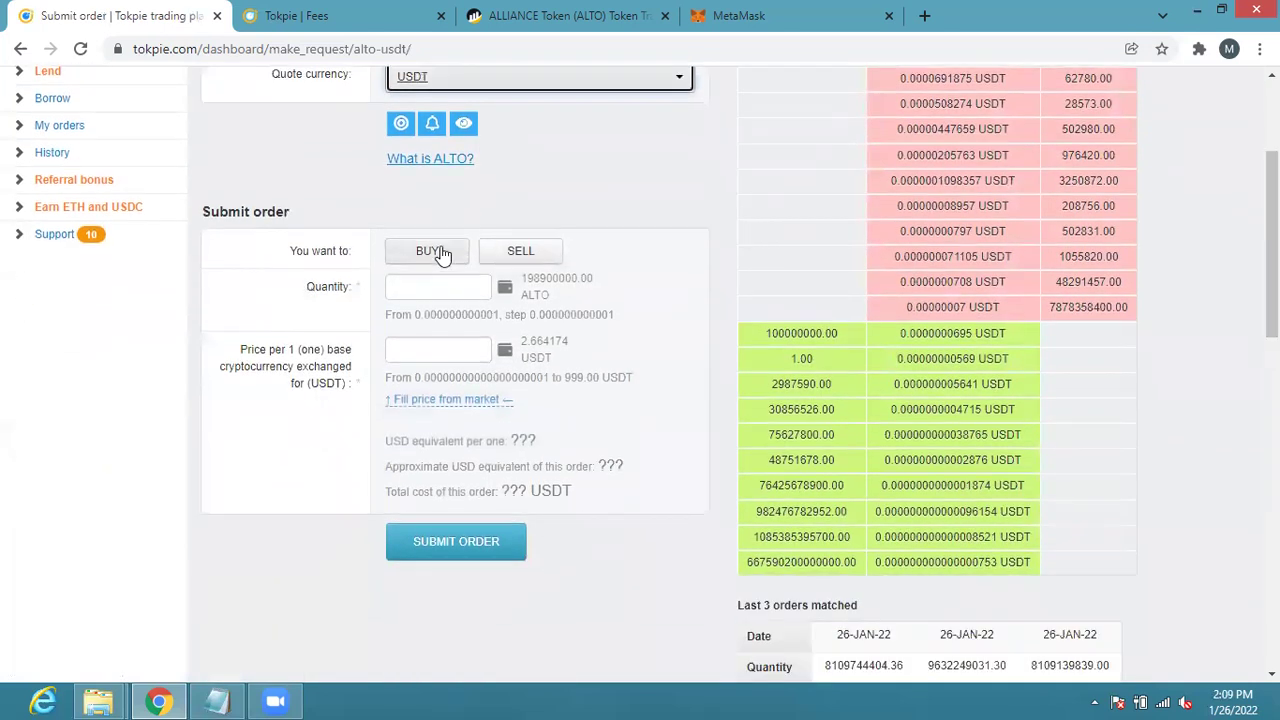
{"action": "left_click", "coordinate": [441, 254]}
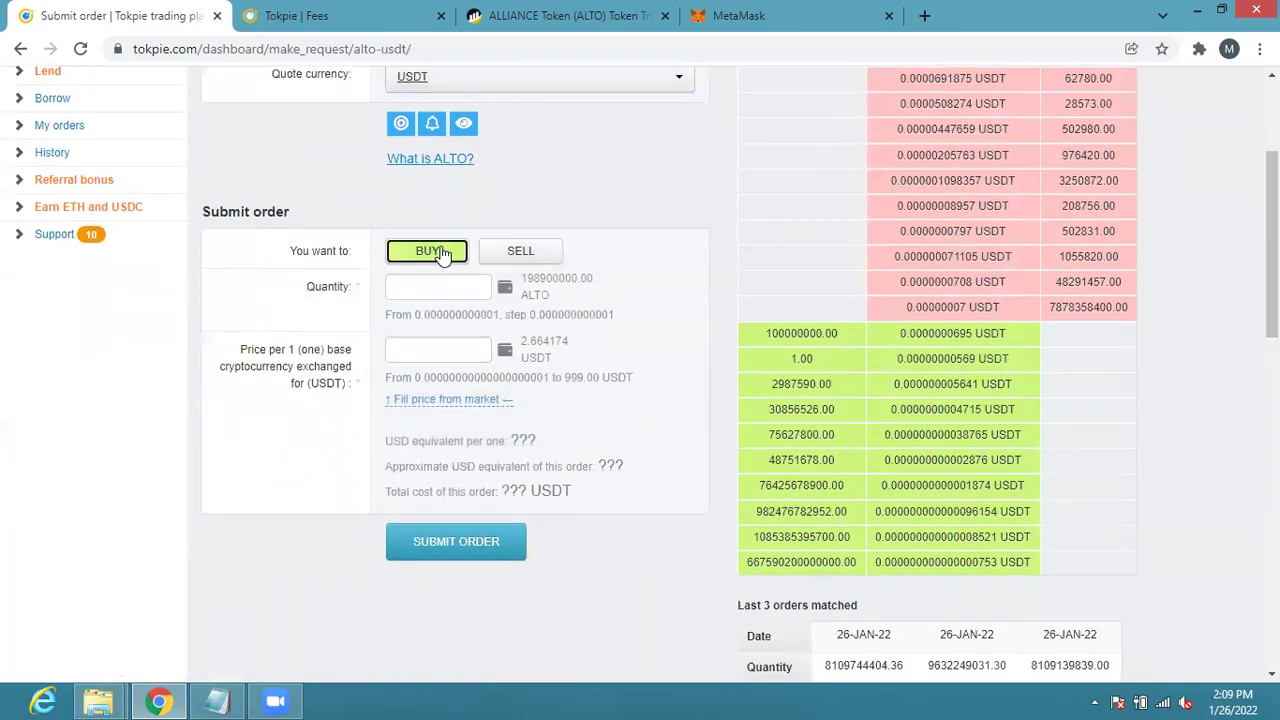
{"action": "left_click", "coordinate": [431, 401]}
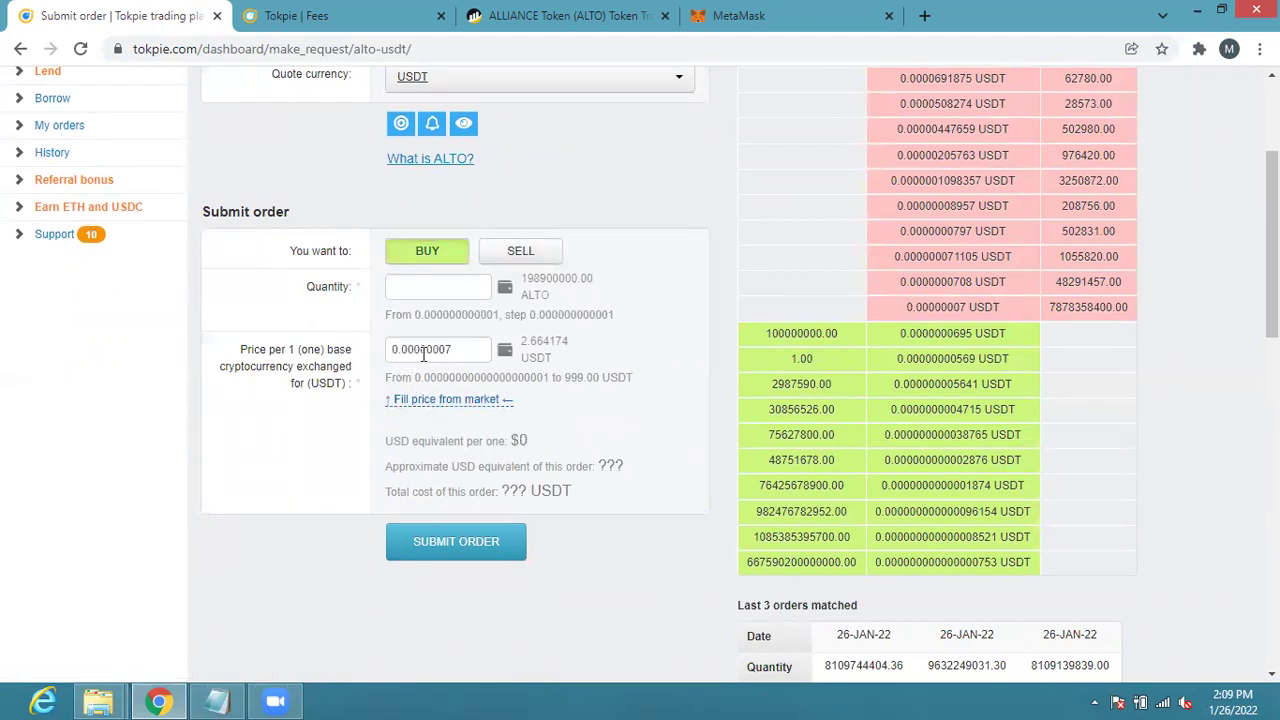
{"action": "left_click", "coordinate": [427, 284]}
{"action": "type", "text": "3"}
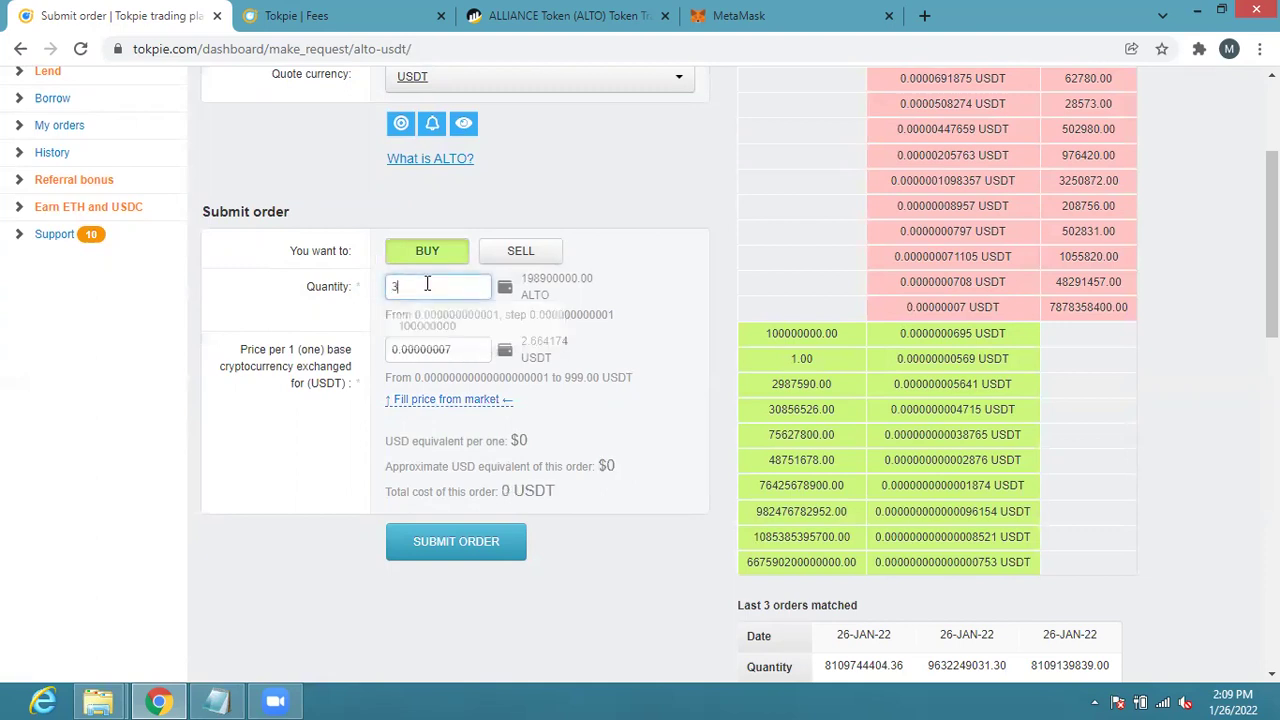
{"action": "type", "text": "00000"}
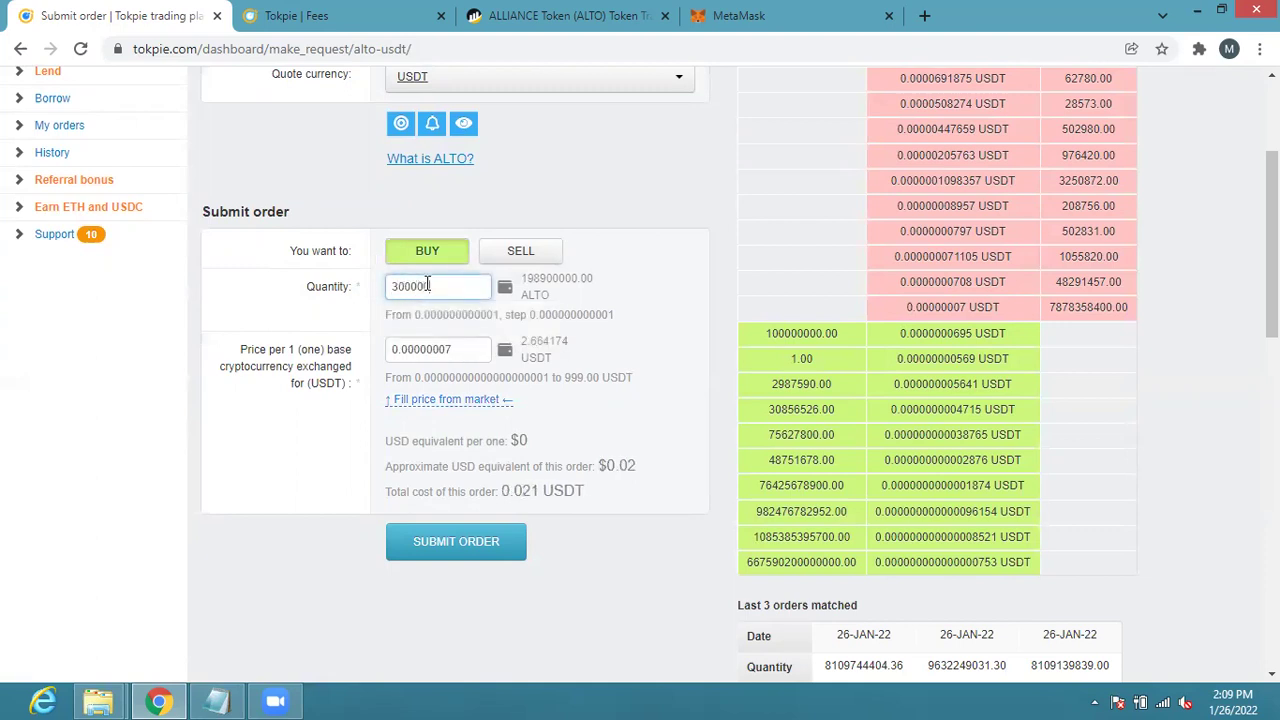
{"action": "type", "text": "00"}
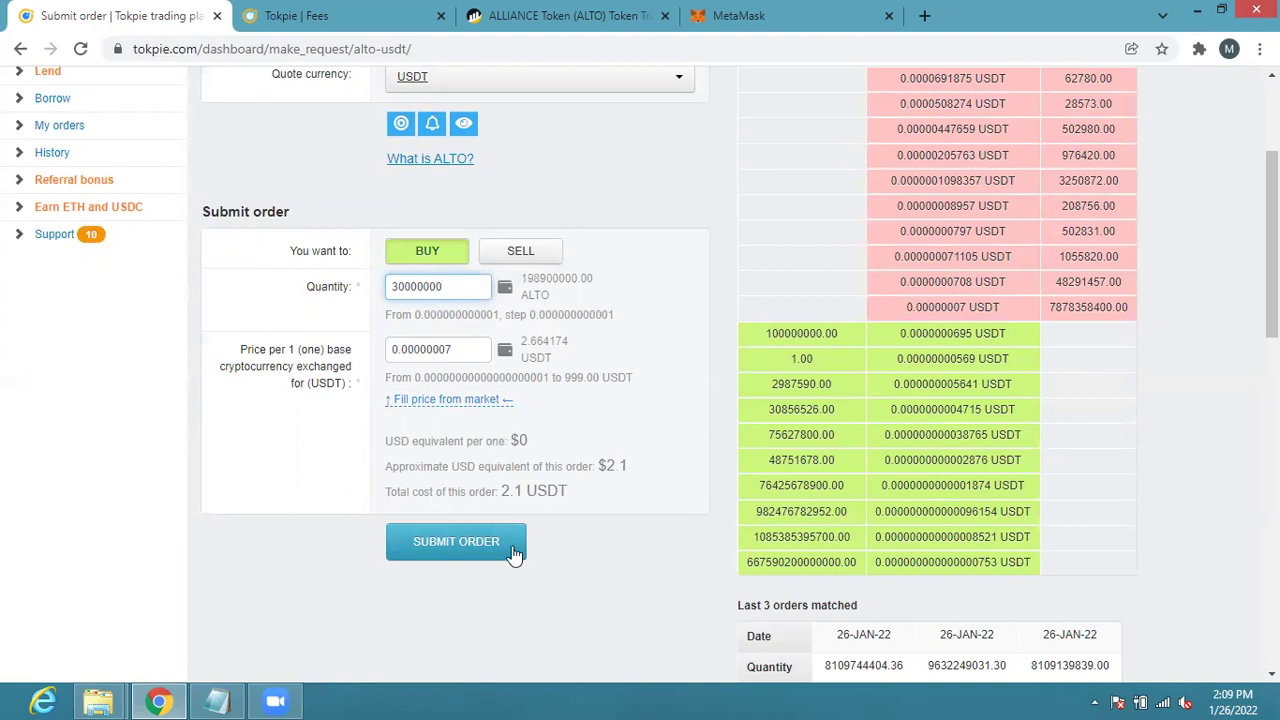
{"action": "scroll", "coordinate": [1272, 240], "scroll_direction": "up", "scroll_amount": 2}
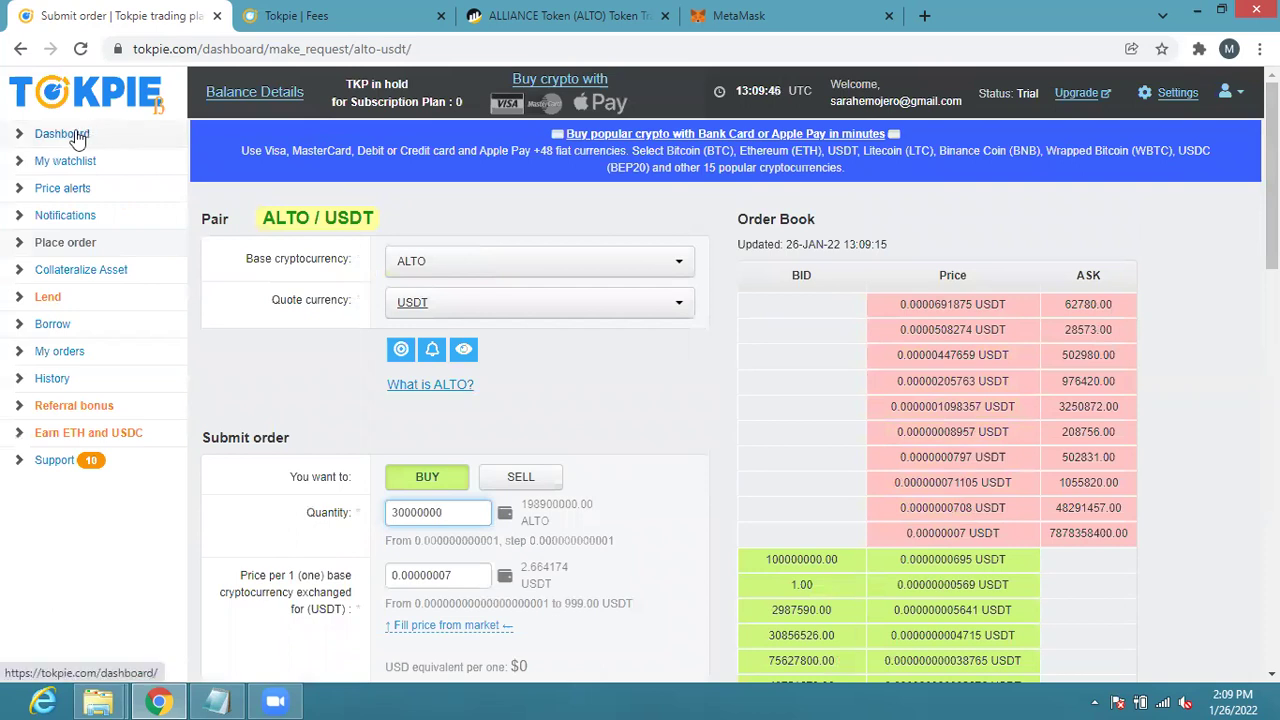
Step: Go back to the Dashboard and open the 'Select pair & trade' markets list
{"action": "left_click", "coordinate": [62, 134]}
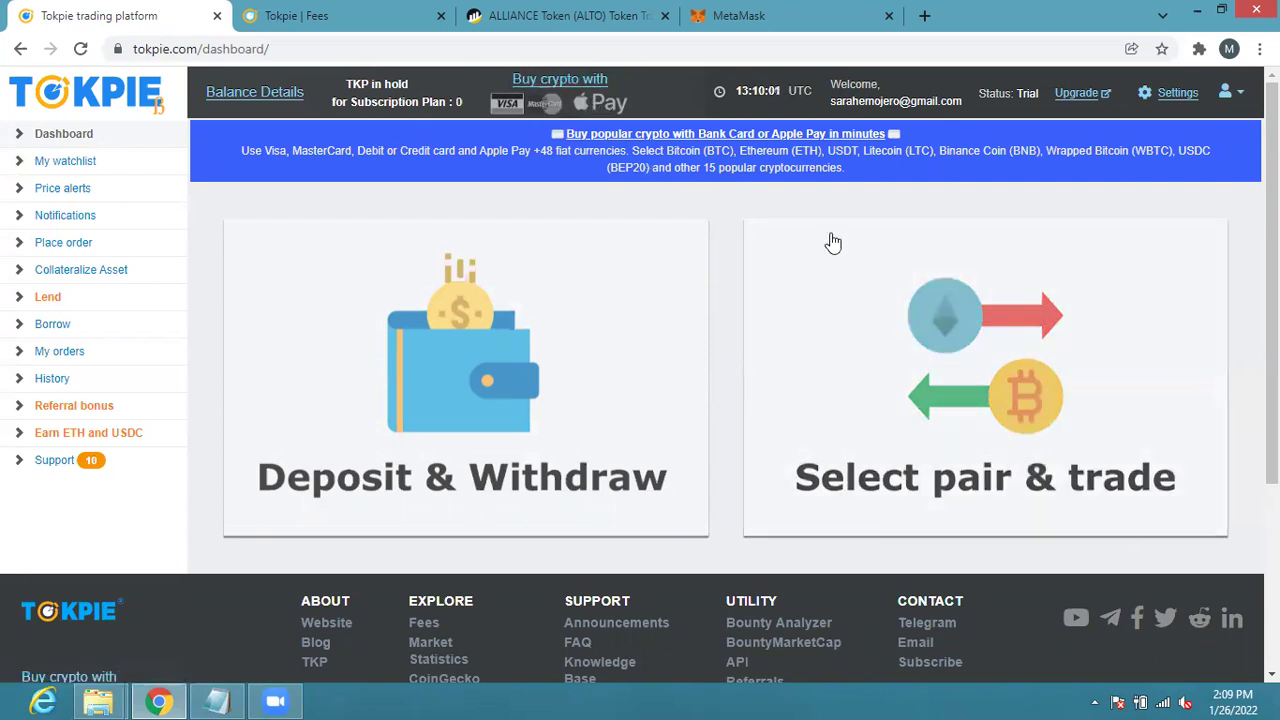
{"action": "left_click", "coordinate": [962, 360]}
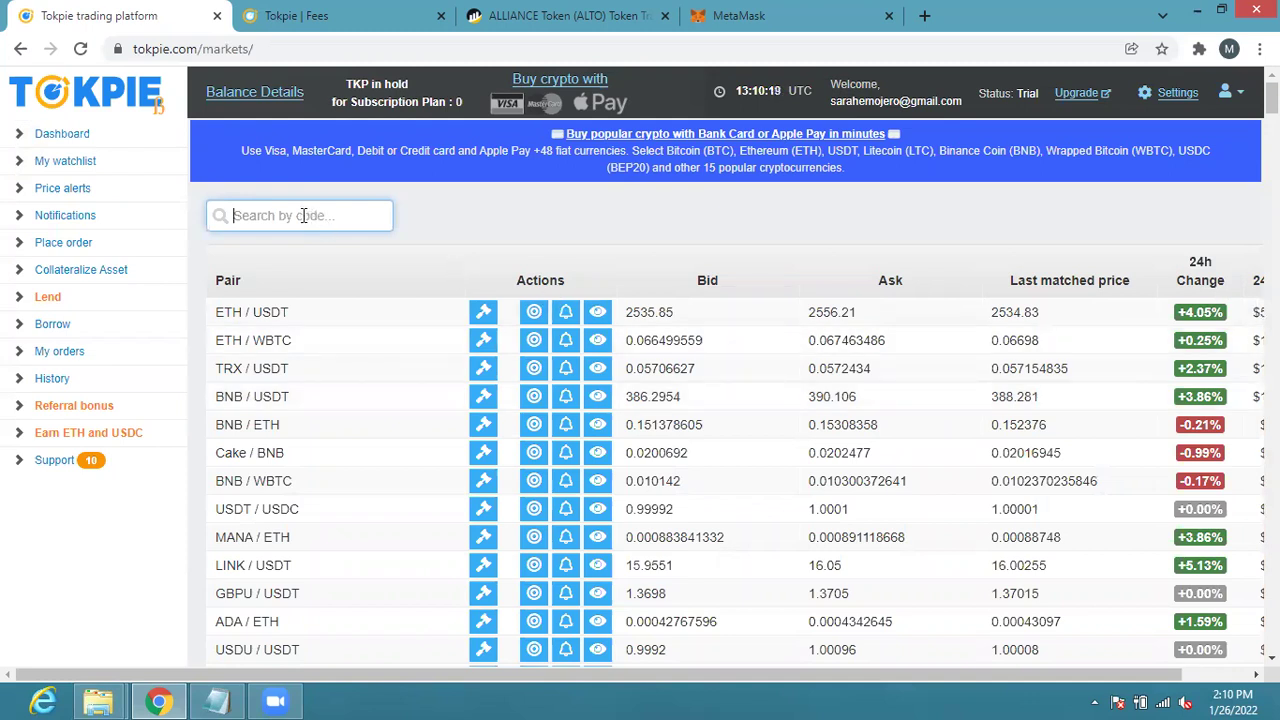
Step: Search the markets for 'alto' and start a new order on the ALTO / USDT row
{"action": "type", "text": "alto"}
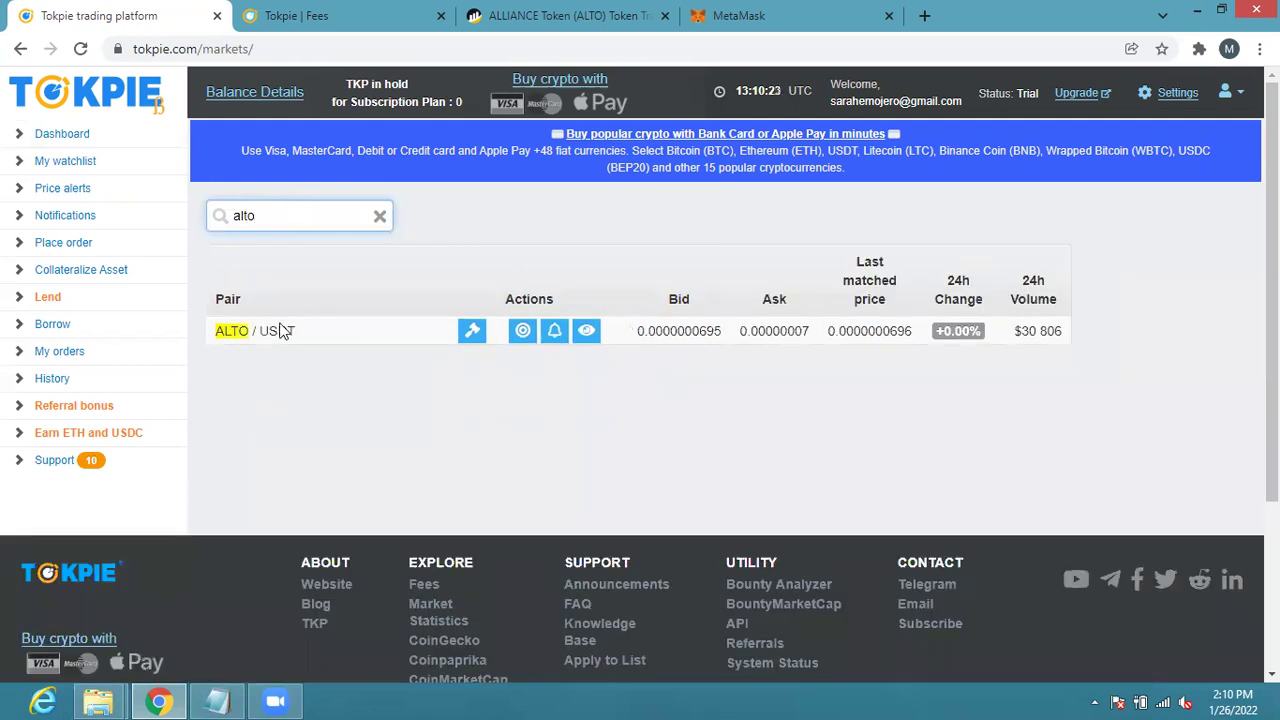
{"action": "left_click", "coordinate": [473, 332]}
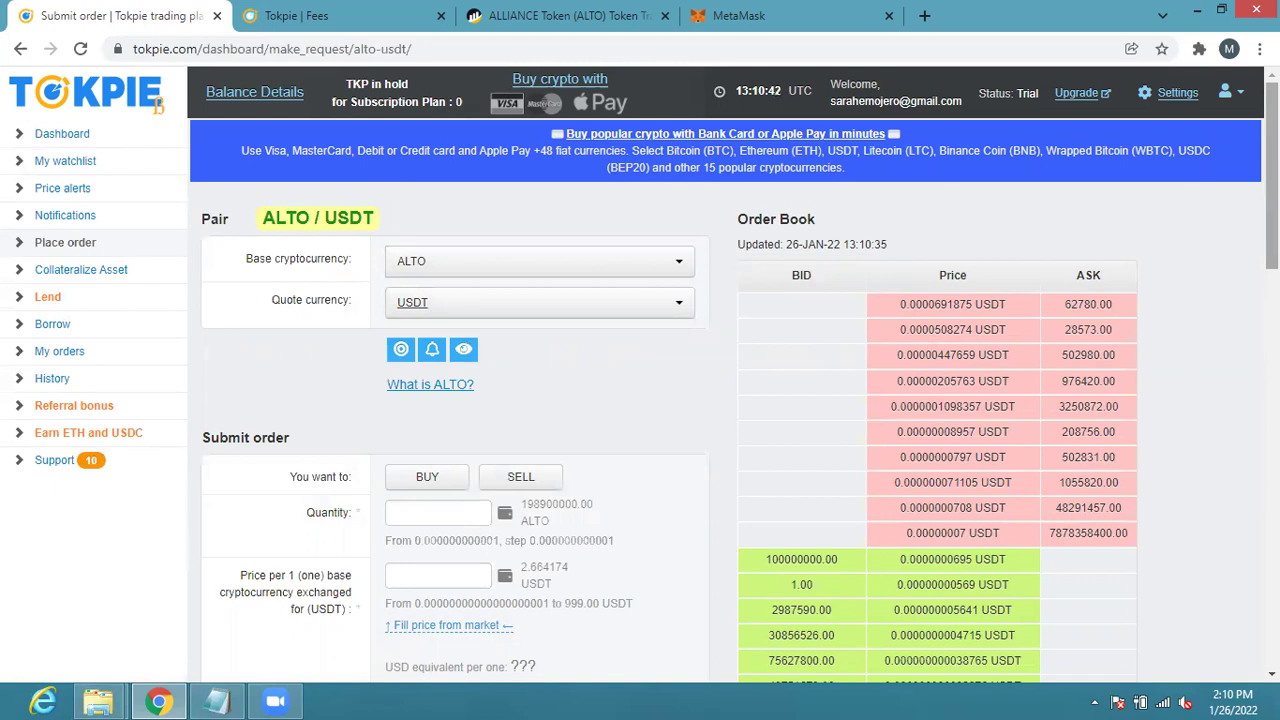
Step: Submit a buy of 30000000 ALTO at market price 0.00000007 USDT, costing 2.1 USDT
{"action": "scroll", "coordinate": [1245, 272], "scroll_direction": "down", "scroll_amount": 2}
{"action": "left_click", "coordinate": [422, 293]}
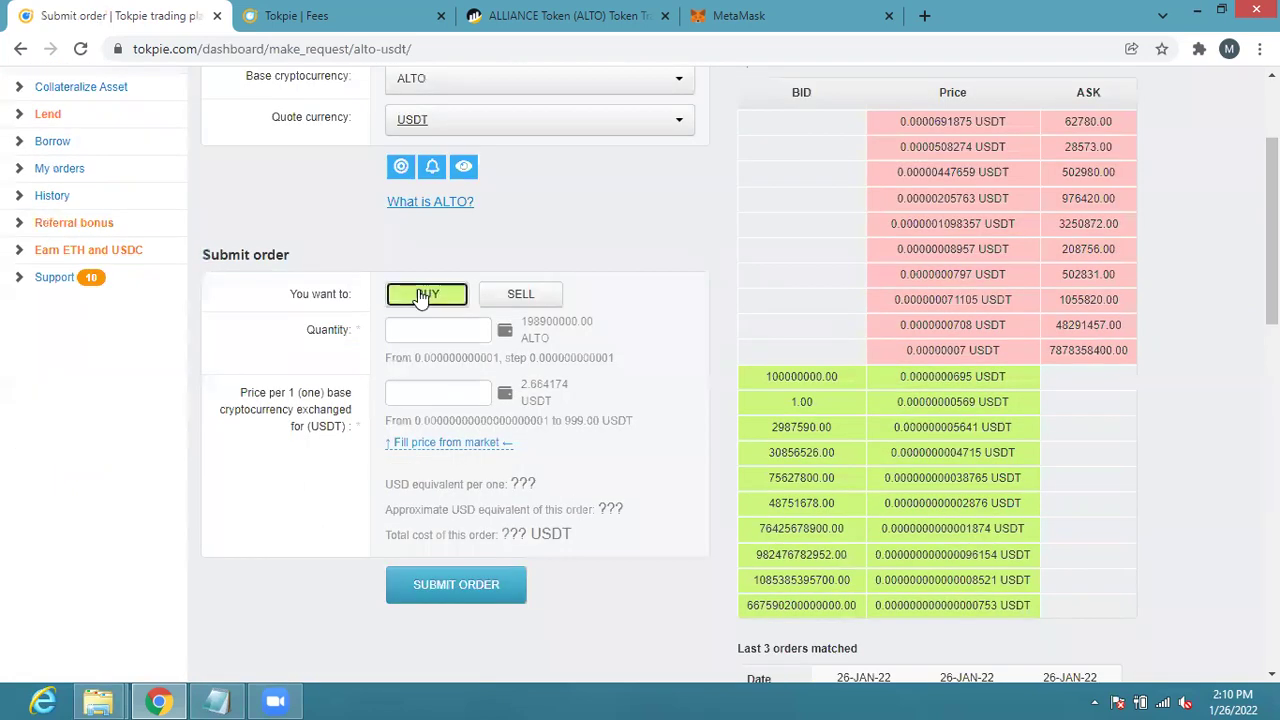
{"action": "left_click", "coordinate": [445, 446]}
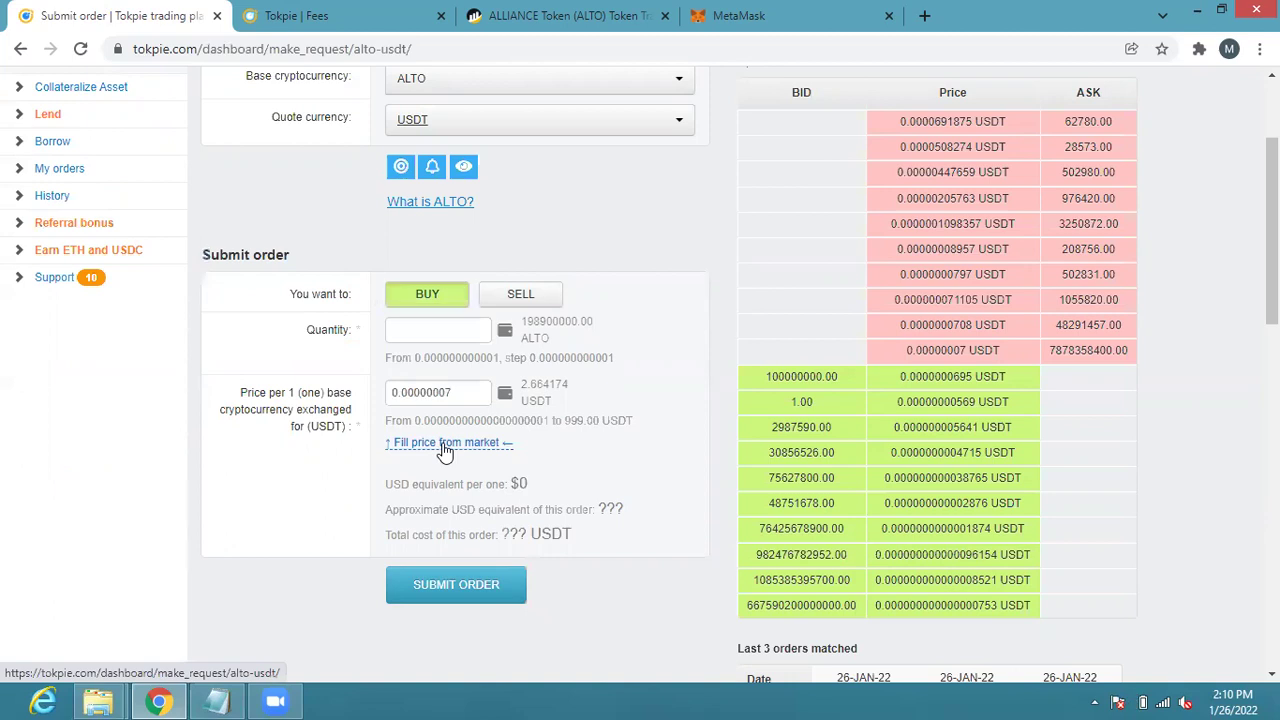
{"action": "left_click", "coordinate": [406, 328]}
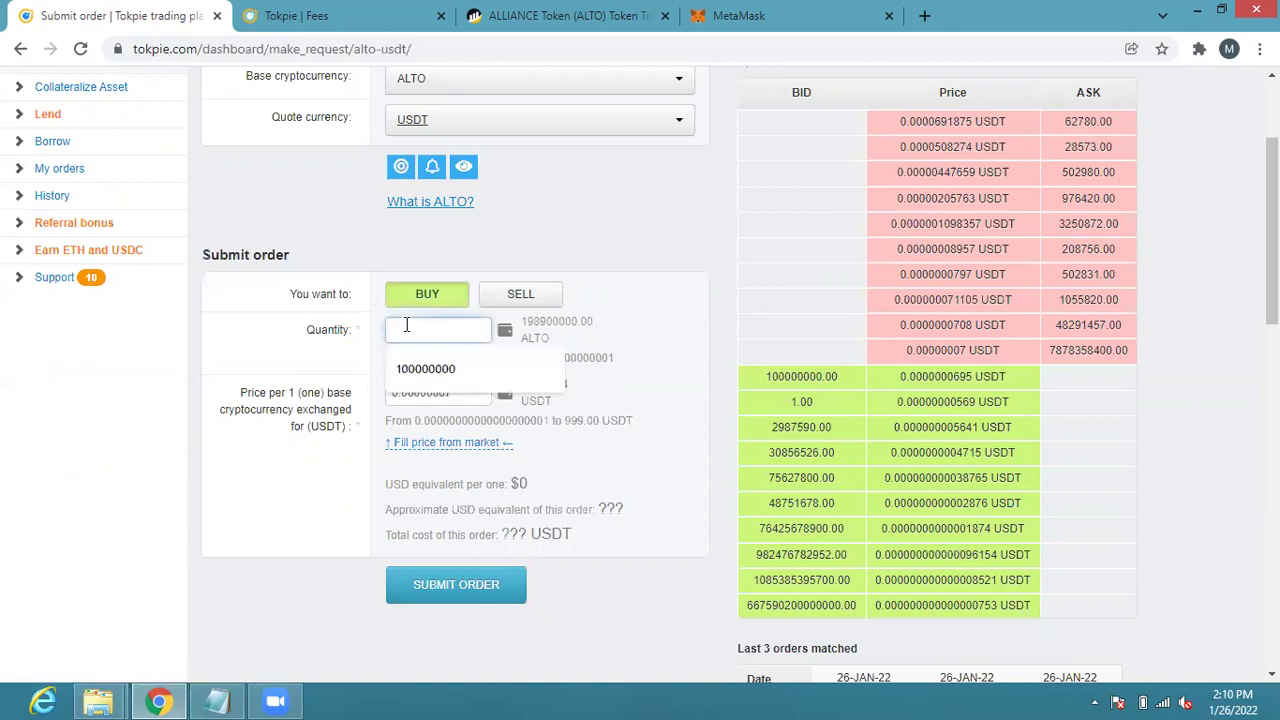
{"action": "type", "text": "3000"}
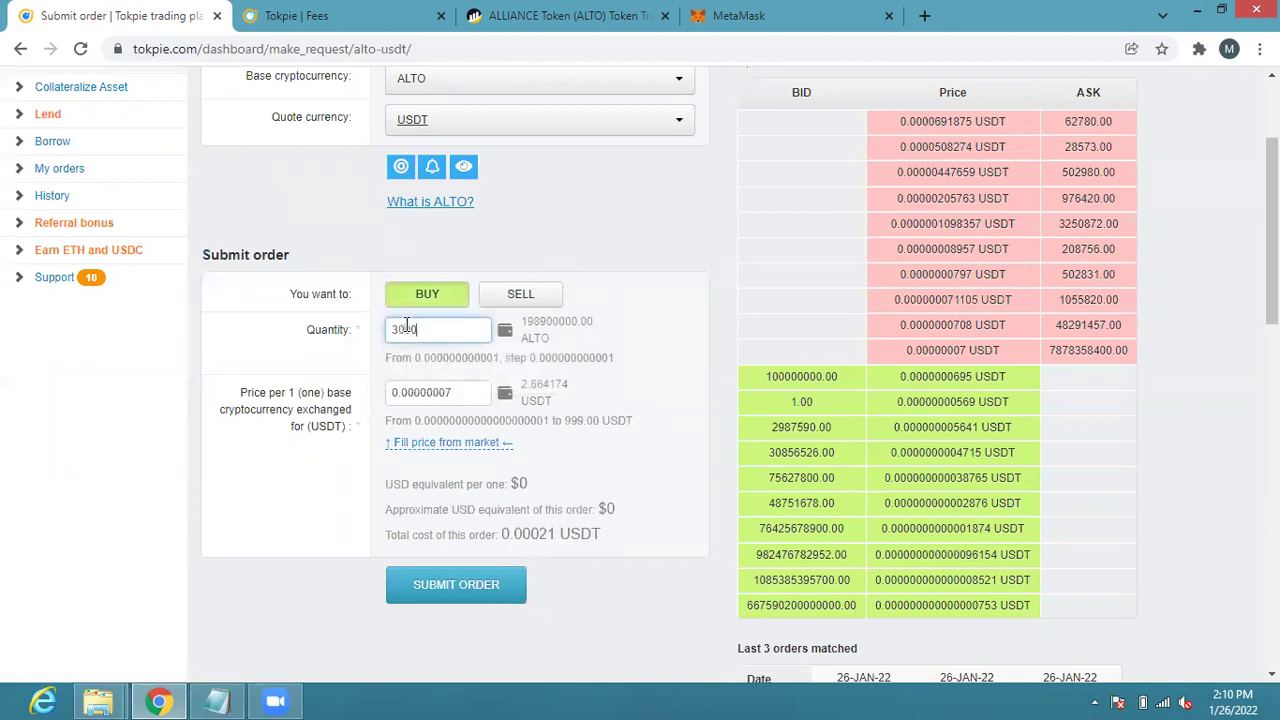
{"action": "type", "text": "000"}
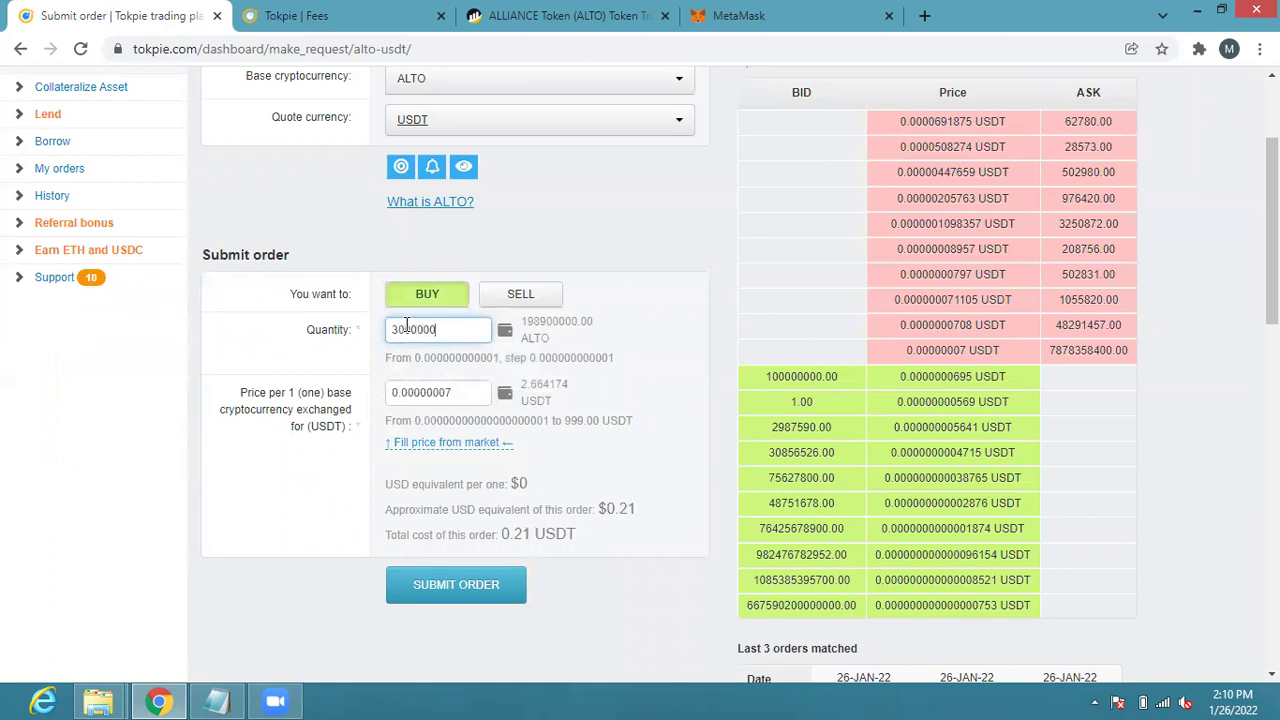
{"action": "type", "text": "0"}
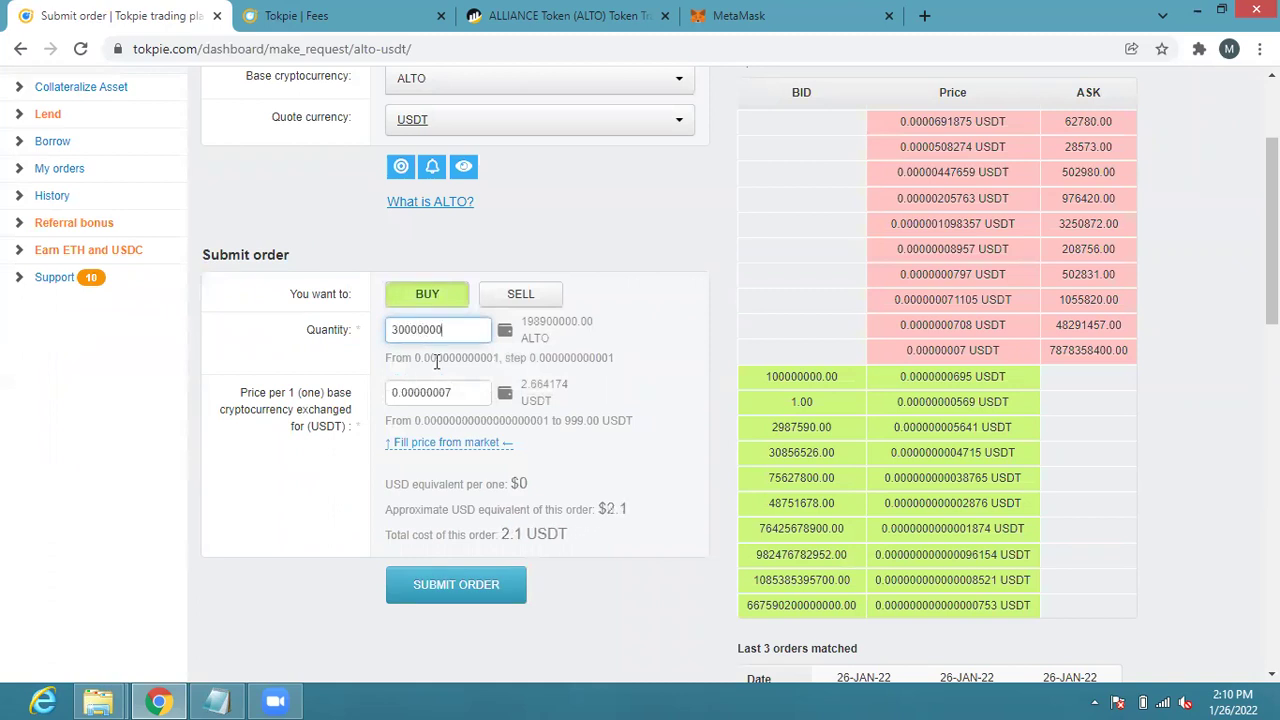
{"action": "triple_click", "coordinate": [391, 536]}
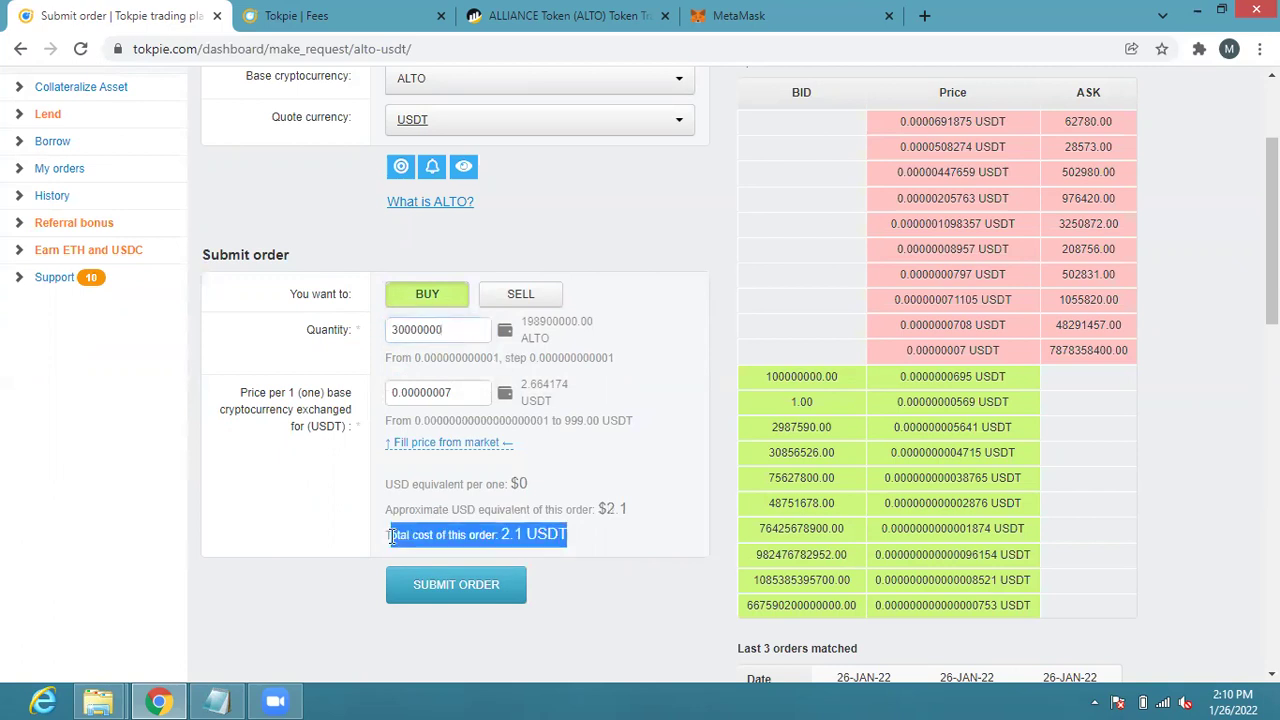
{"action": "left_click", "coordinate": [602, 593]}
{"action": "left_click", "coordinate": [480, 600]}
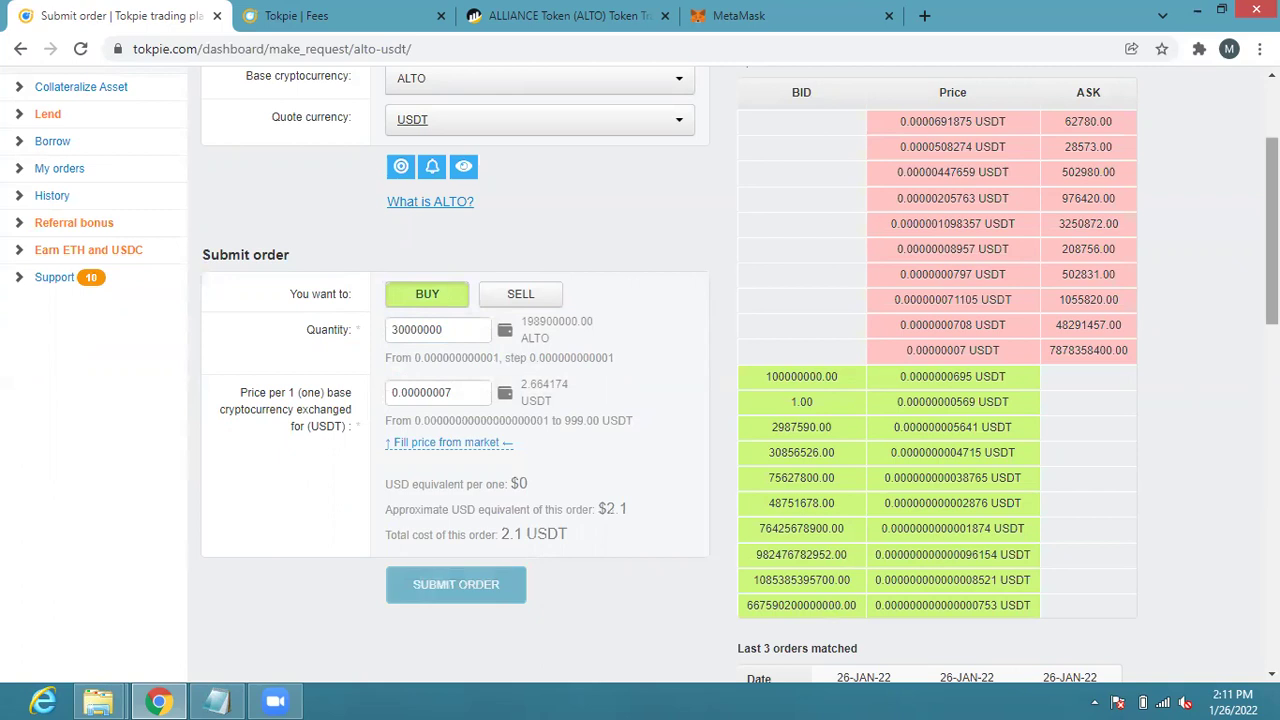
Step: After the order-saved confirmation, return to the Dashboard
{"action": "scroll", "coordinate": [640, 375], "scroll_direction": "up", "scroll_amount": 2}
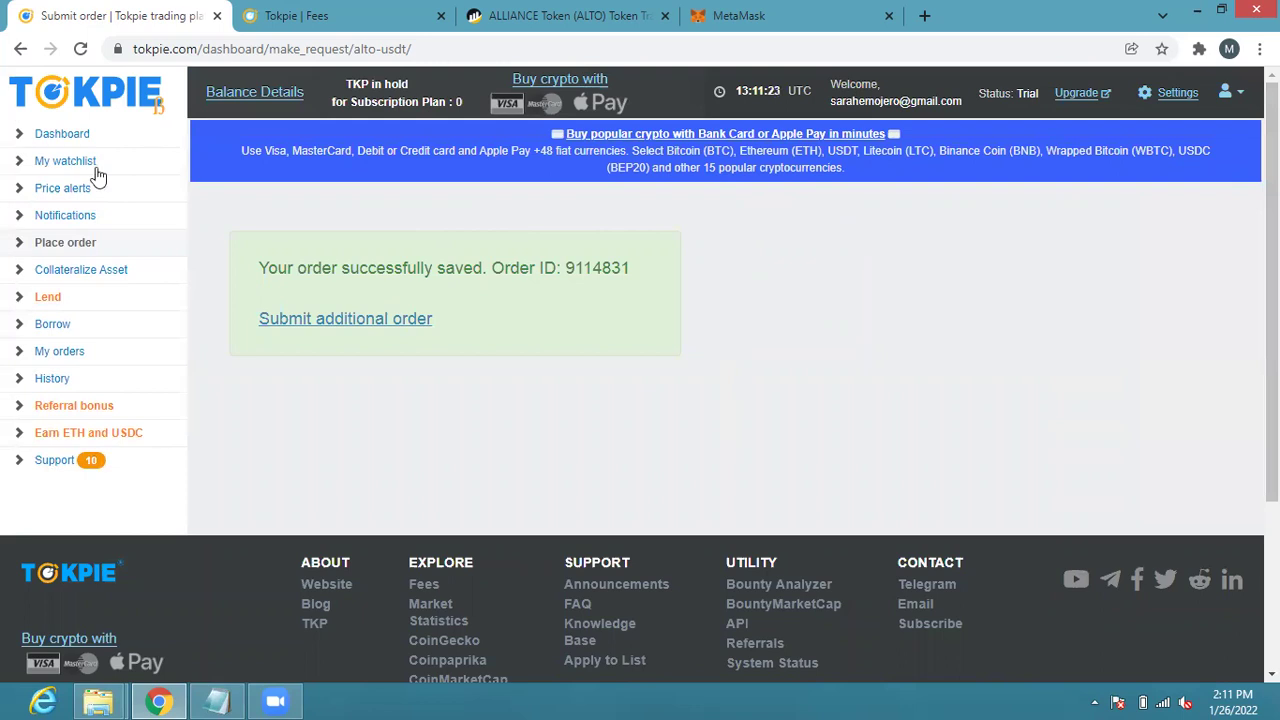
{"action": "left_click", "coordinate": [60, 134]}
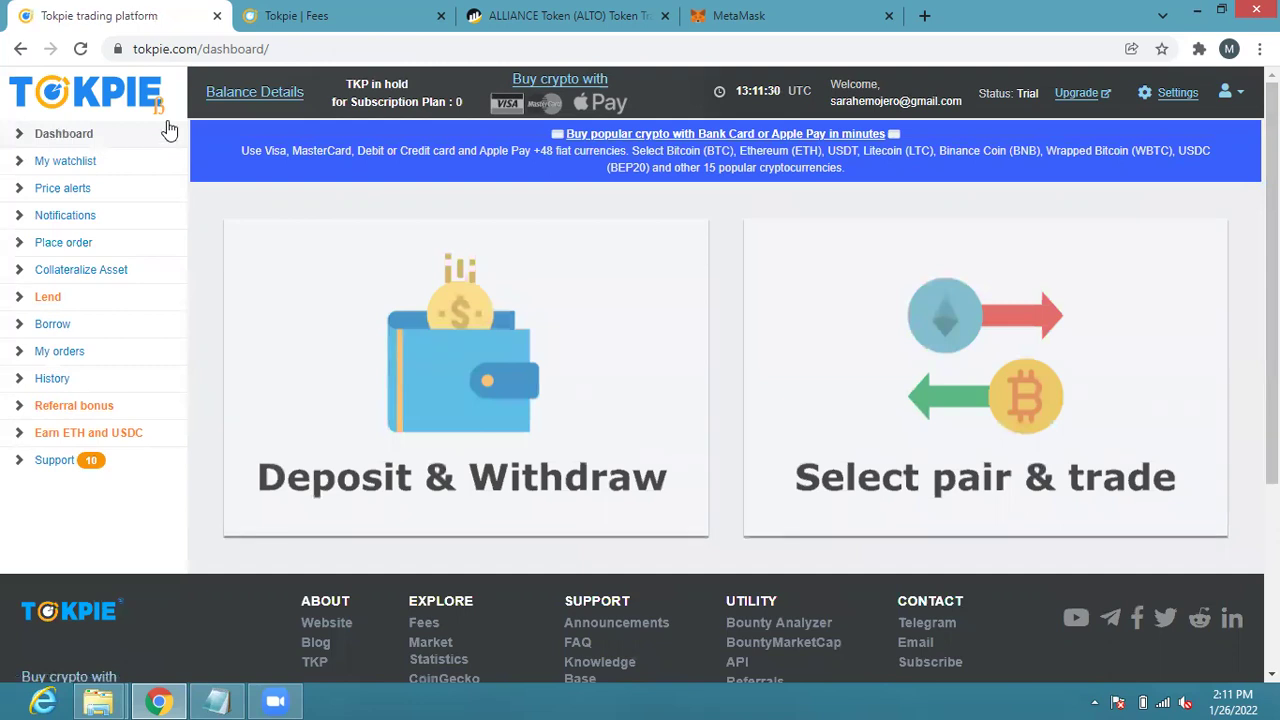
Step: Open Balance Details and check that ALTO now shows 228870000.00, worth $15.93
{"action": "left_click", "coordinate": [268, 100]}
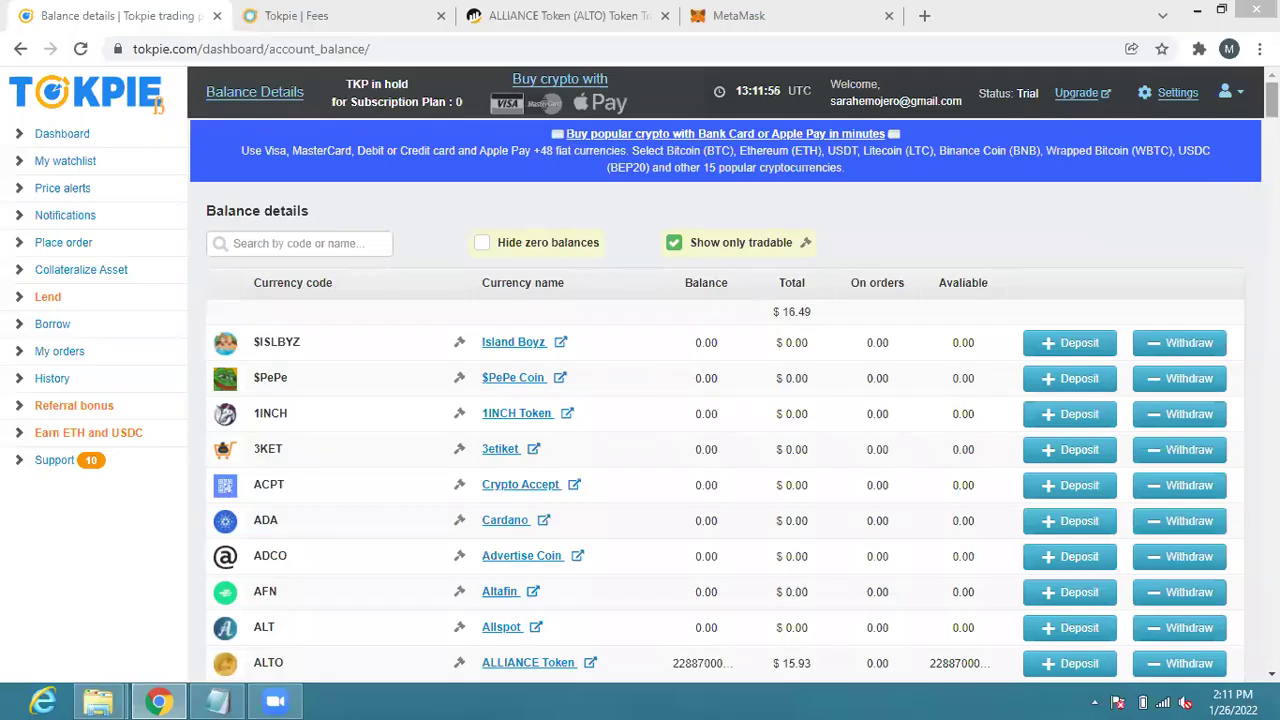
{"action": "scroll", "coordinate": [779, 285], "scroll_direction": "down", "scroll_amount": 4}
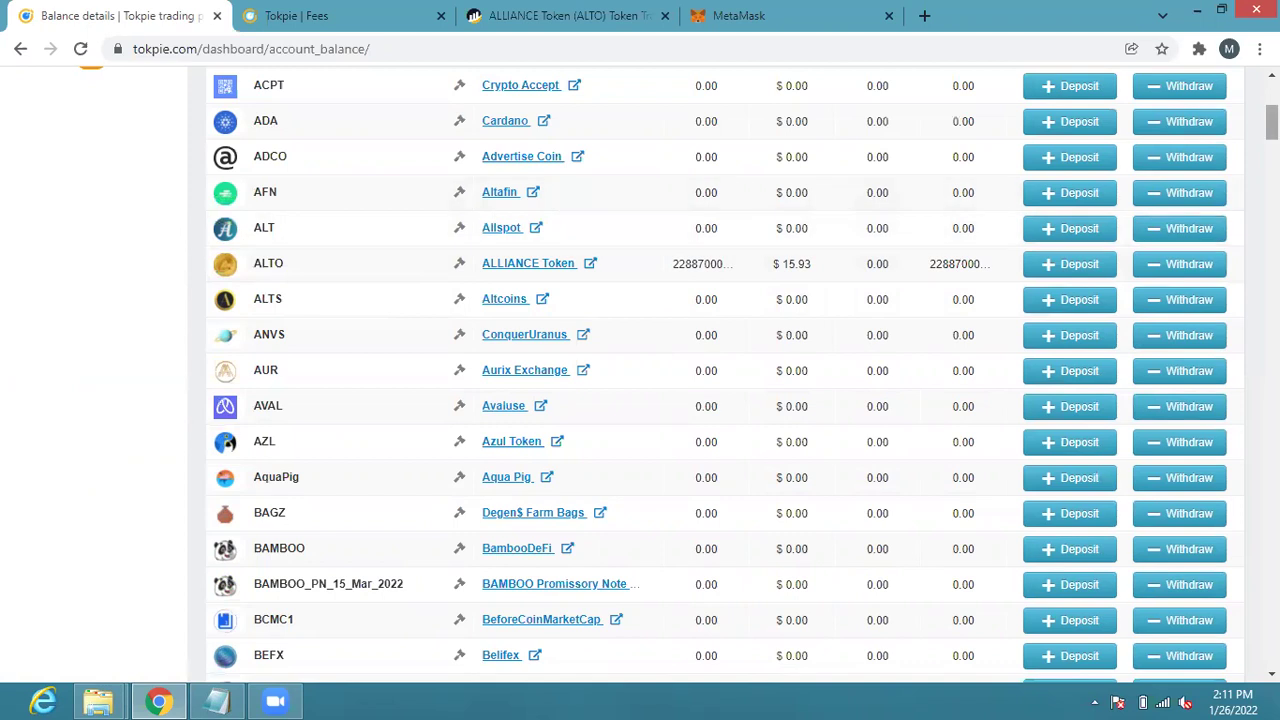
{"action": "scroll", "coordinate": [639, 210], "scroll_direction": "up", "scroll_amount": 4}
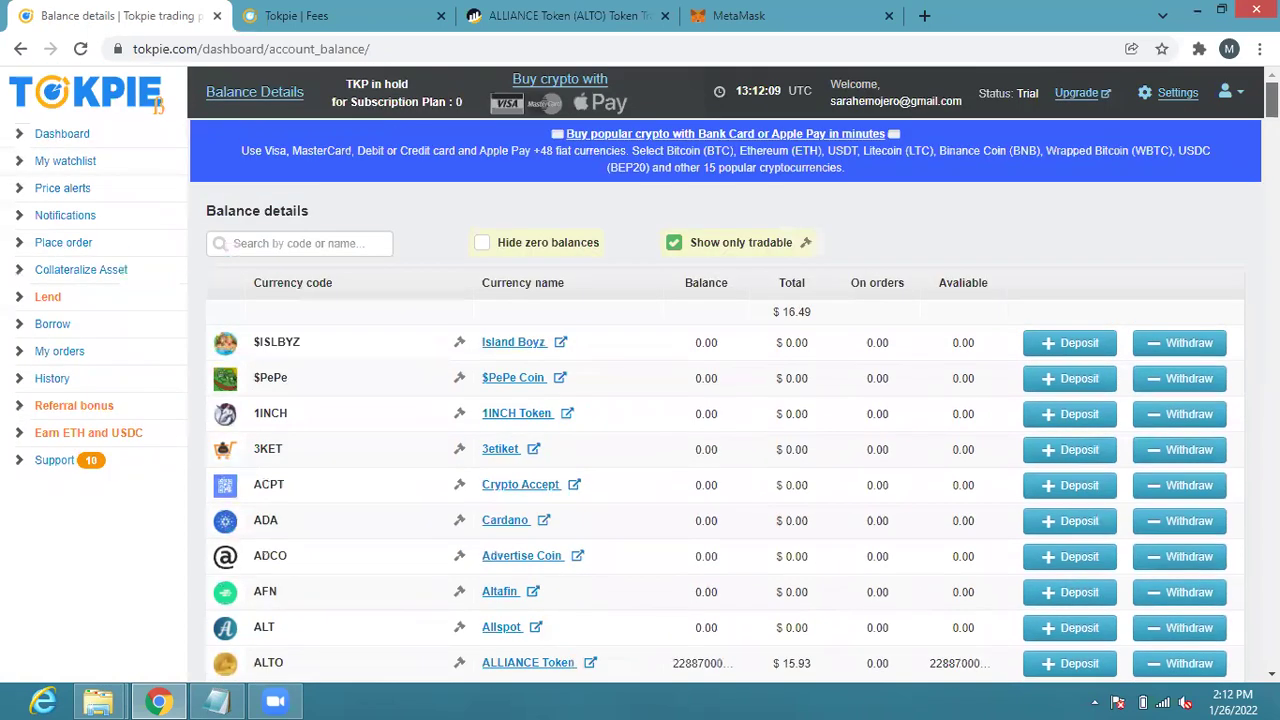
Step: Hide zero balances, leaving only ALTO at $15.93 and 0.564174 USDT
{"action": "left_click", "coordinate": [483, 244]}
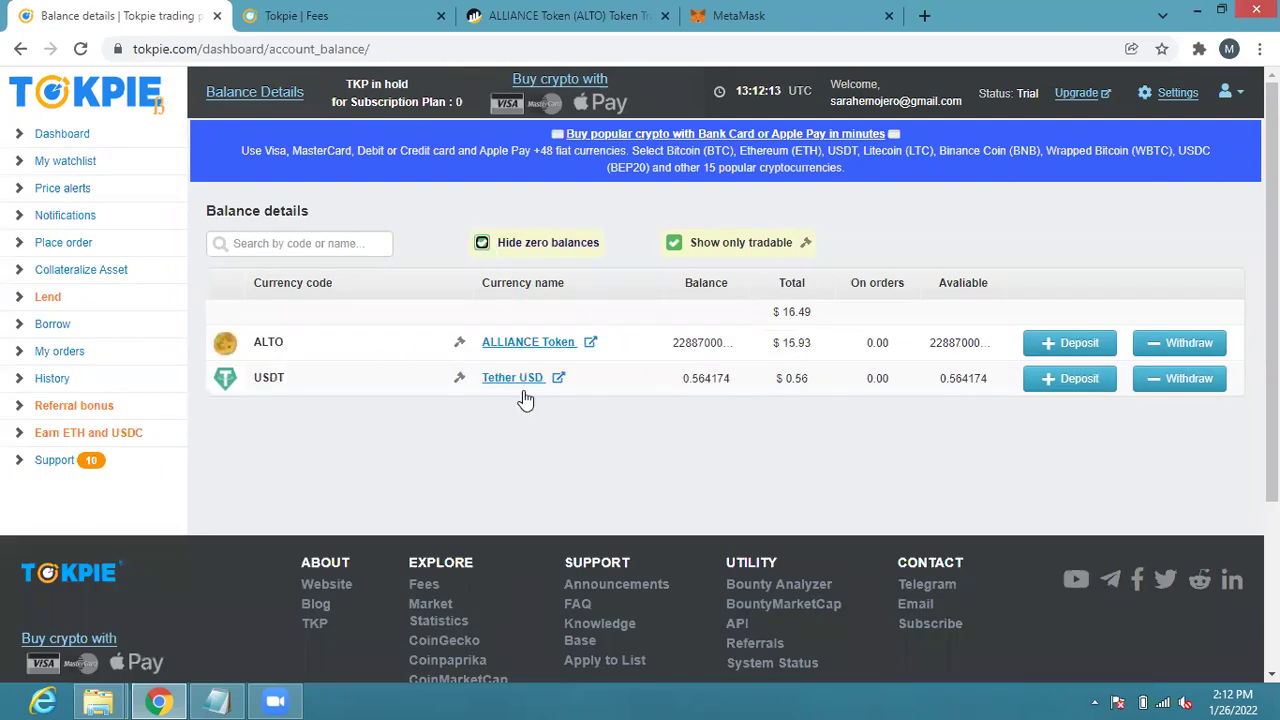